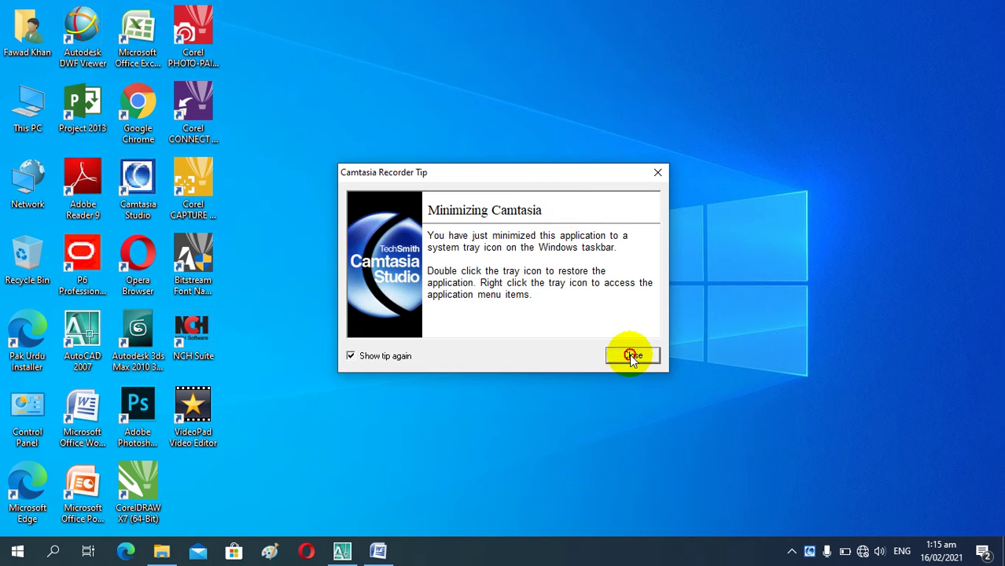
- Dismiss the recorder tip and scroll through the Word lecture notes
click(378, 551)
scroll(390, 442, up, 2)
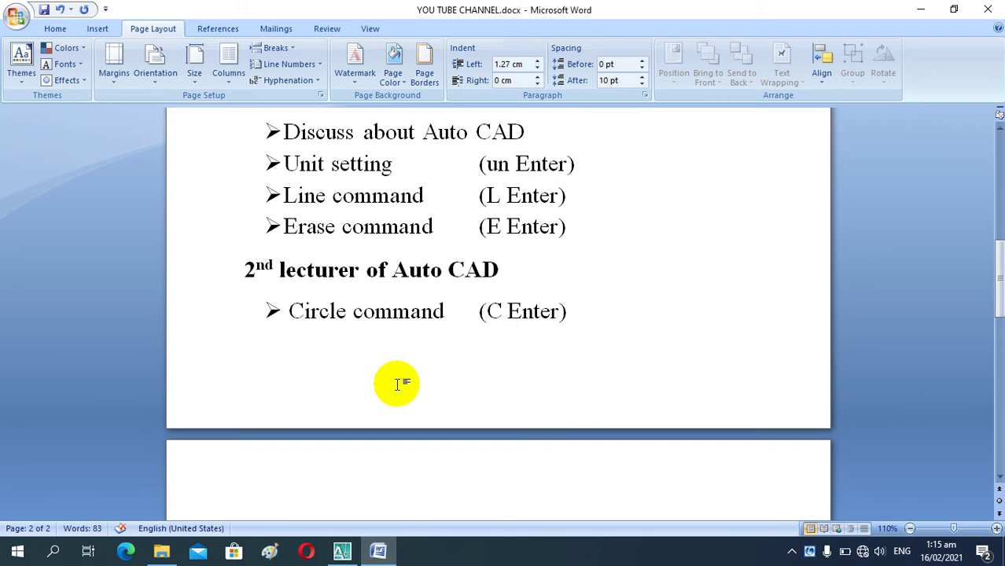
scroll(394, 382, up, 3)
scroll(395, 385, up, 2)
scroll(394, 385, up, 1)
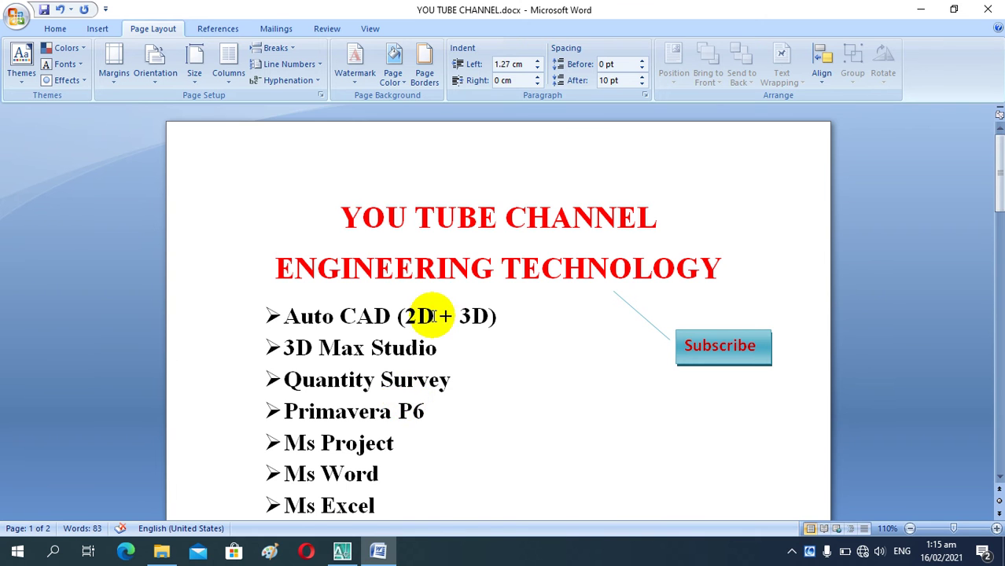
scroll(433, 318, down, 1)
scroll(433, 316, down, 3)
scroll(430, 316, down, 4)
scroll(432, 314, down, 3)
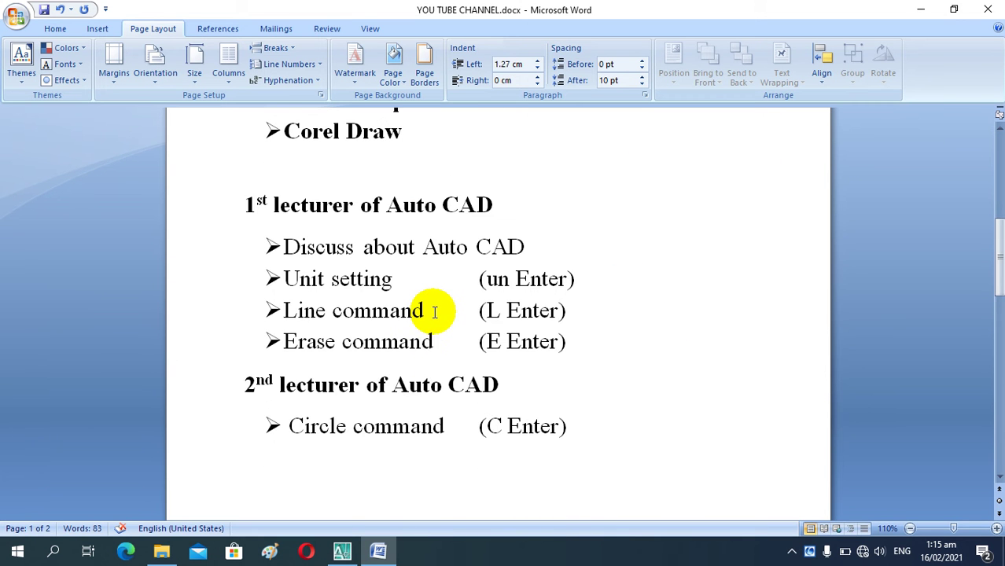
scroll(434, 312, down, 2)
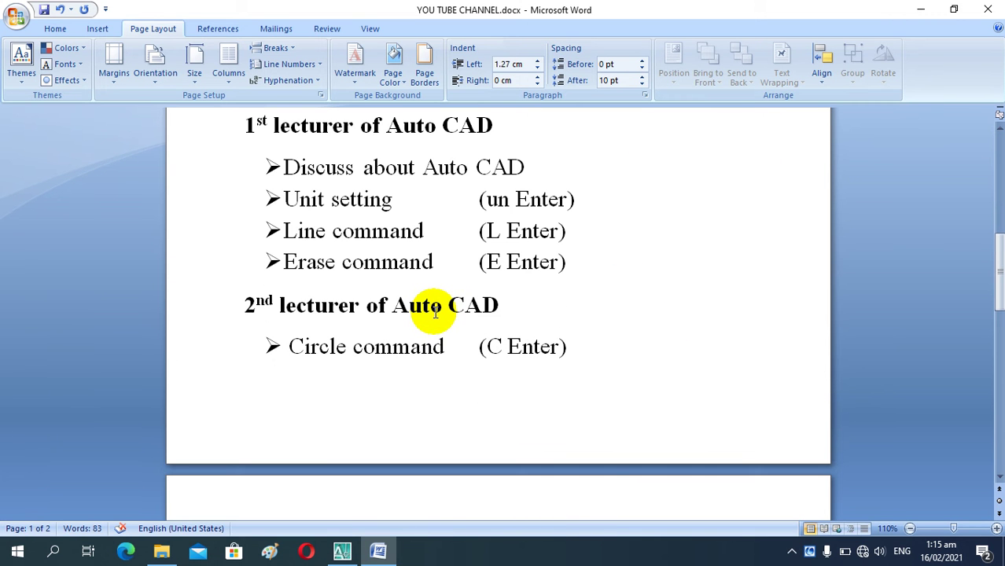
scroll(434, 312, down, 1)
scroll(434, 313, down, 1)
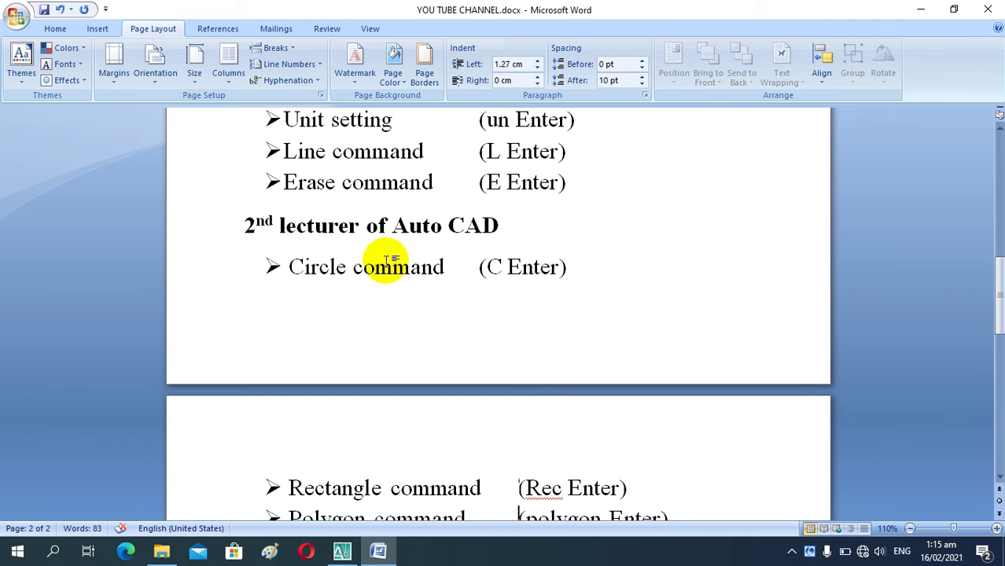
- Review the Circle, Rectangle and Polygon command notes, then switch to the AutoCAD drawing
click(363, 226)
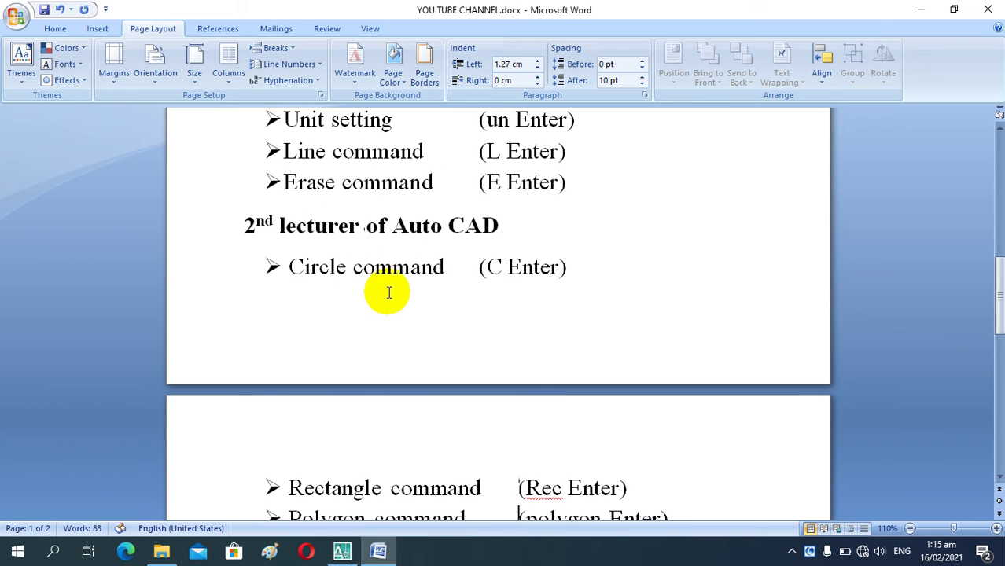
scroll(388, 287, down, 3)
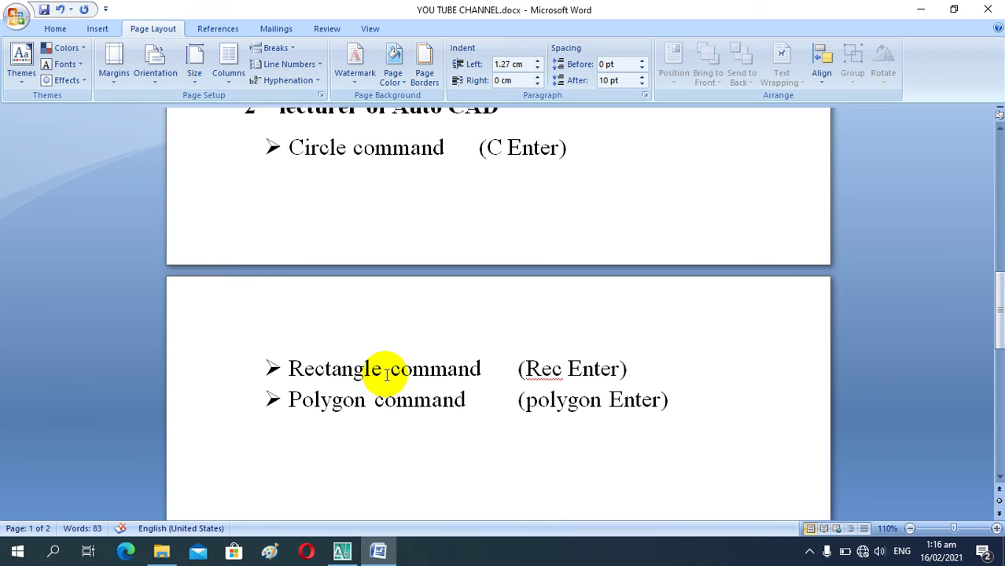
scroll(386, 374, up, 5)
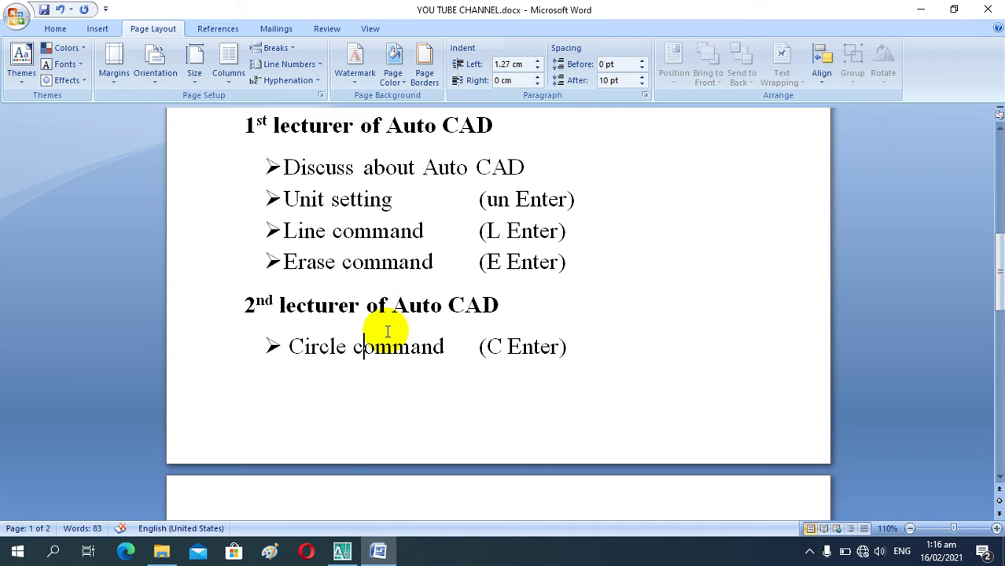
scroll(388, 331, down, 1)
scroll(388, 331, down, 2)
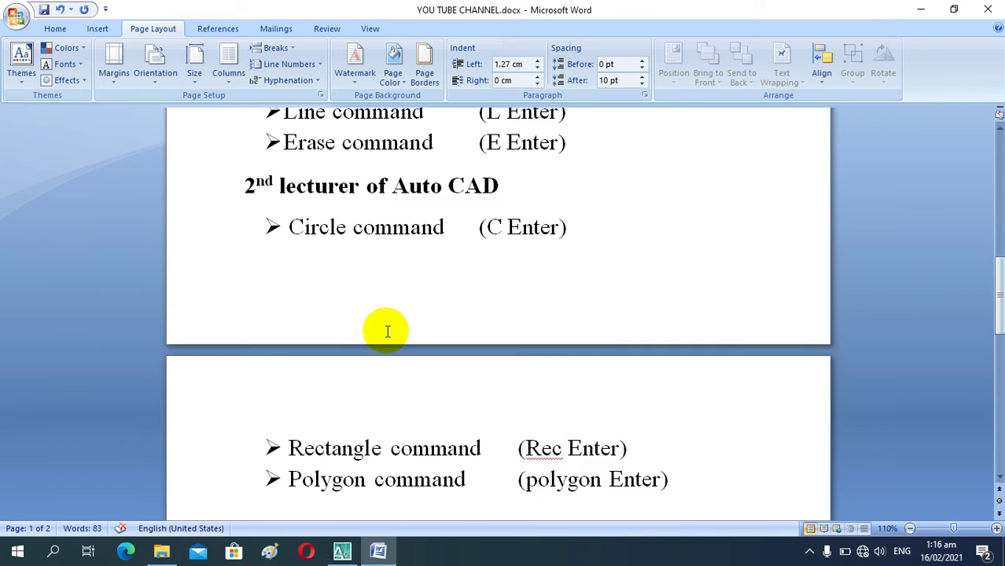
scroll(388, 331, down, 2)
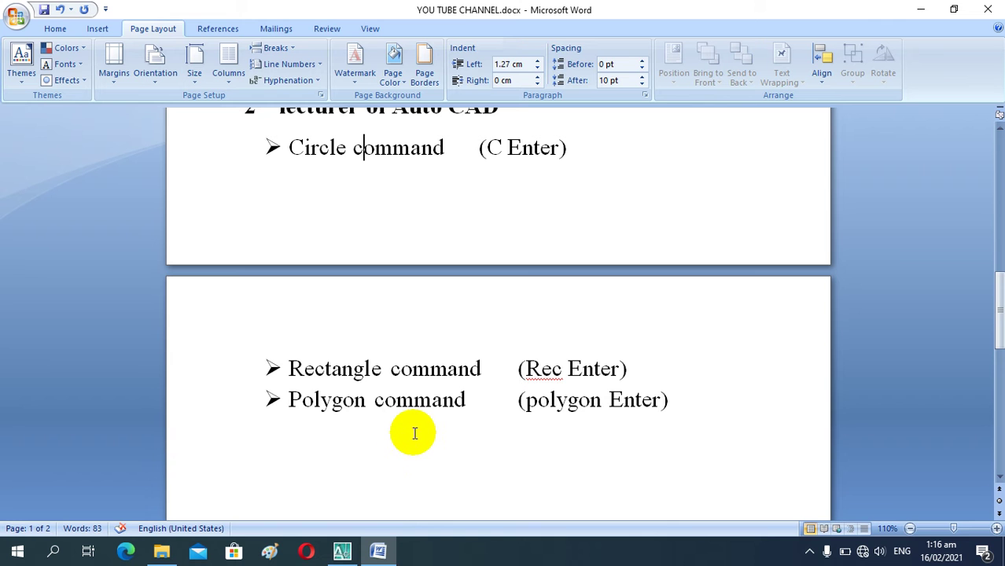
click(341, 550)
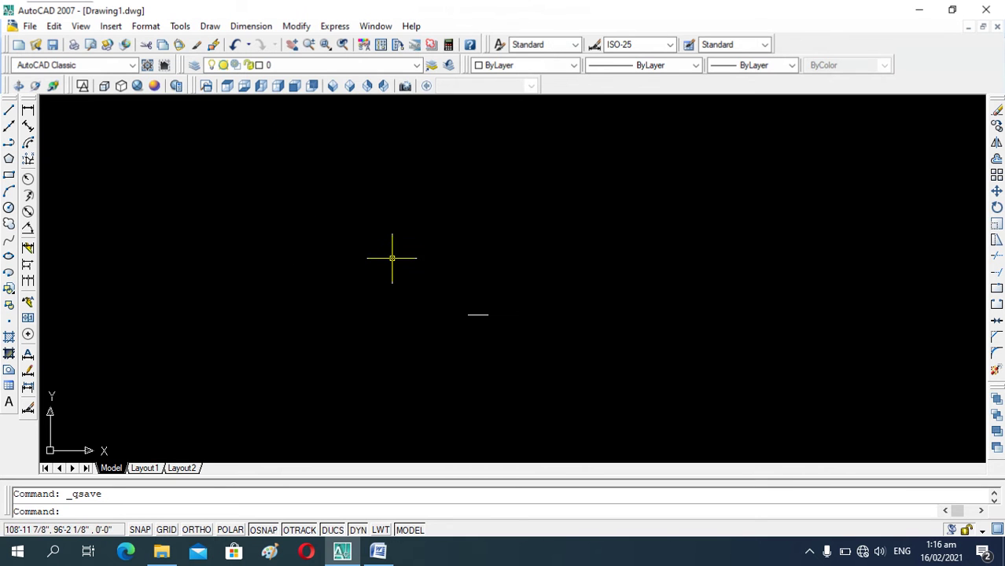
- Keep Architectural as the length type in Drawing Units (UN) and accept the settings
text(un)
key(Return)
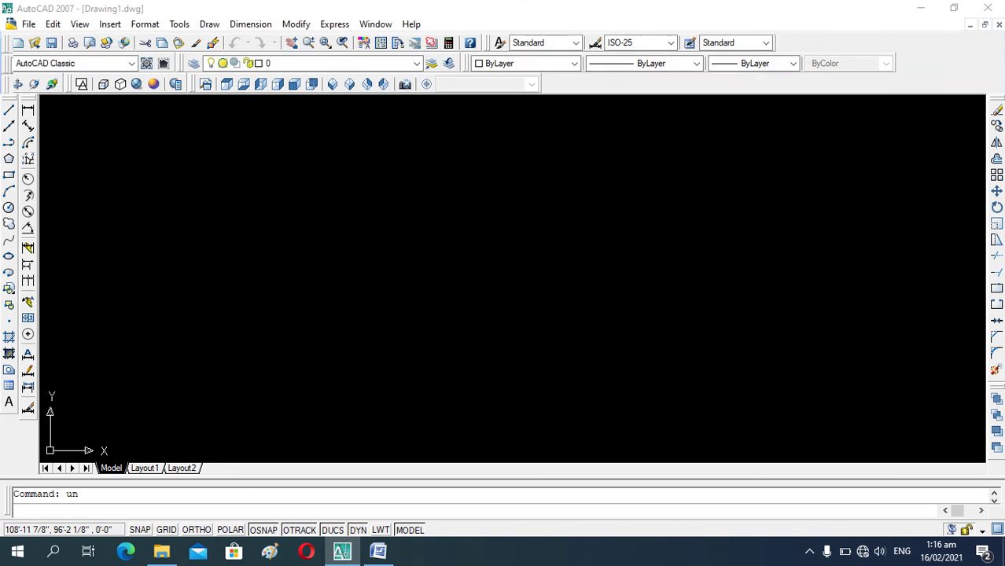
click(429, 201)
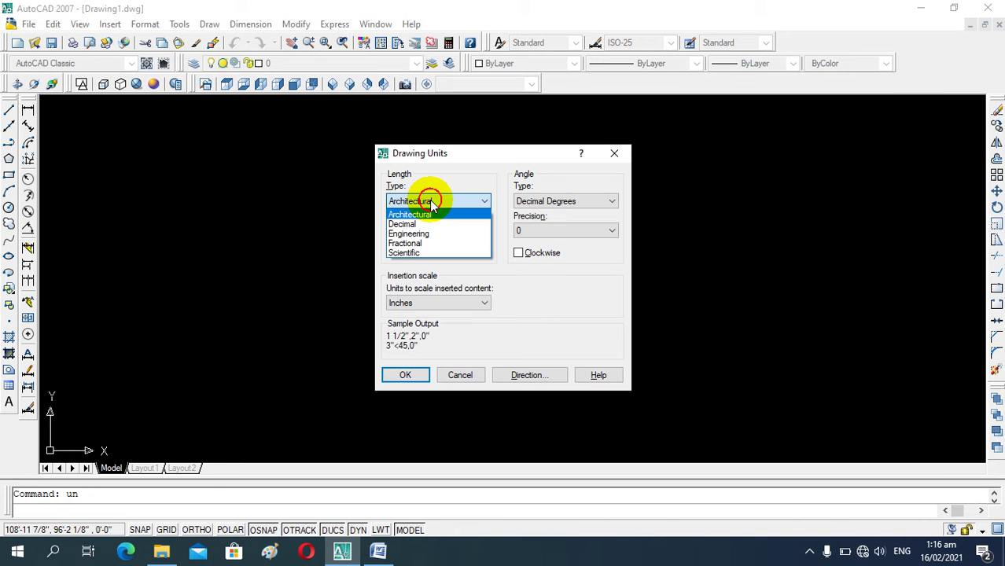
click(430, 209)
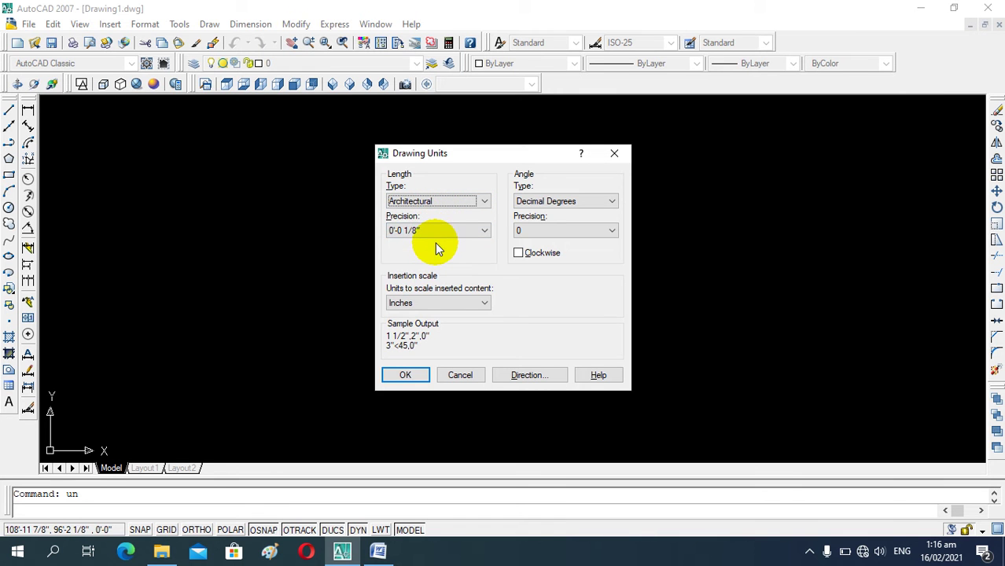
click(405, 375)
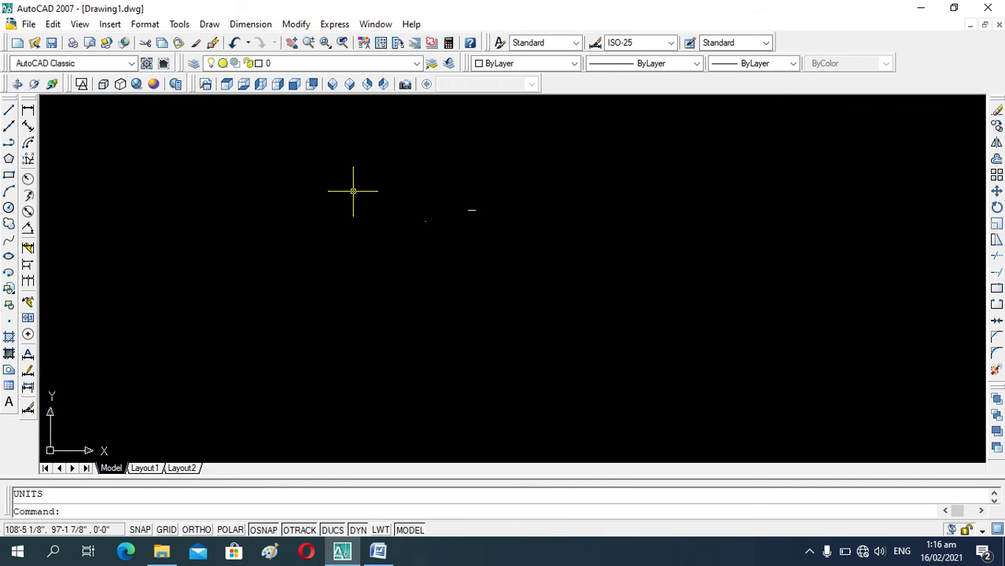
- Draw a circle of radius 2' in the upper left of the model space
text(c)
key(Return)
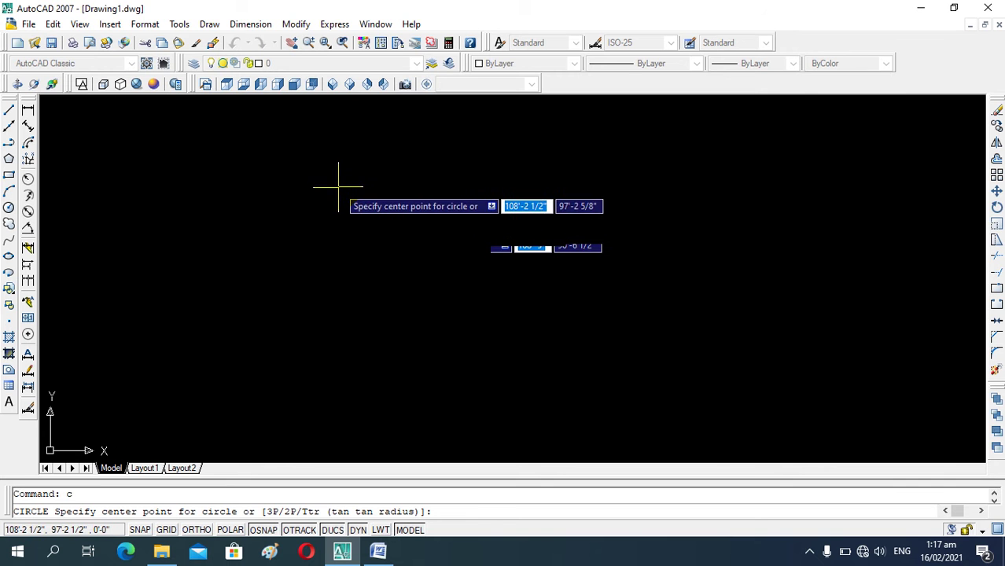
click(347, 226)
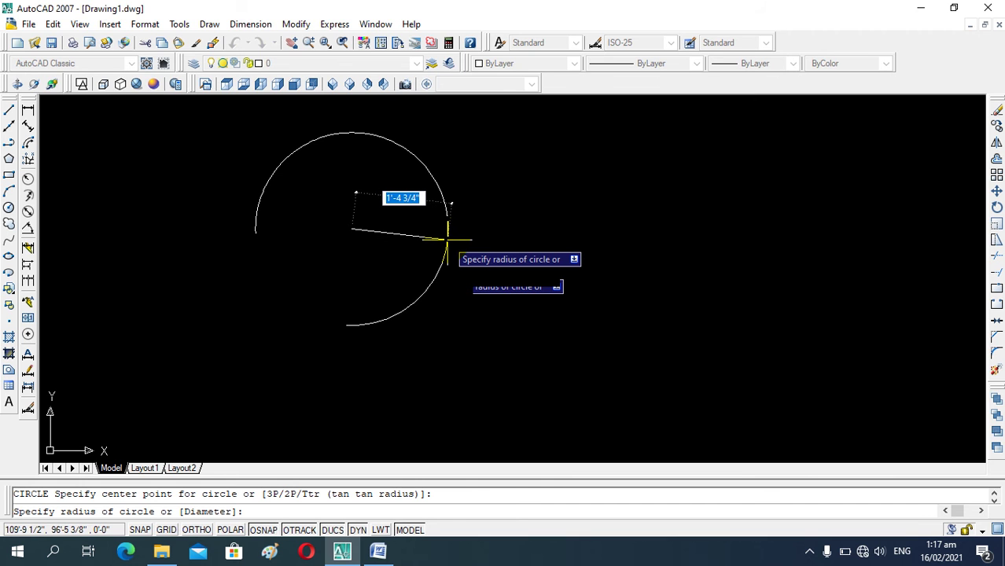
text(2')
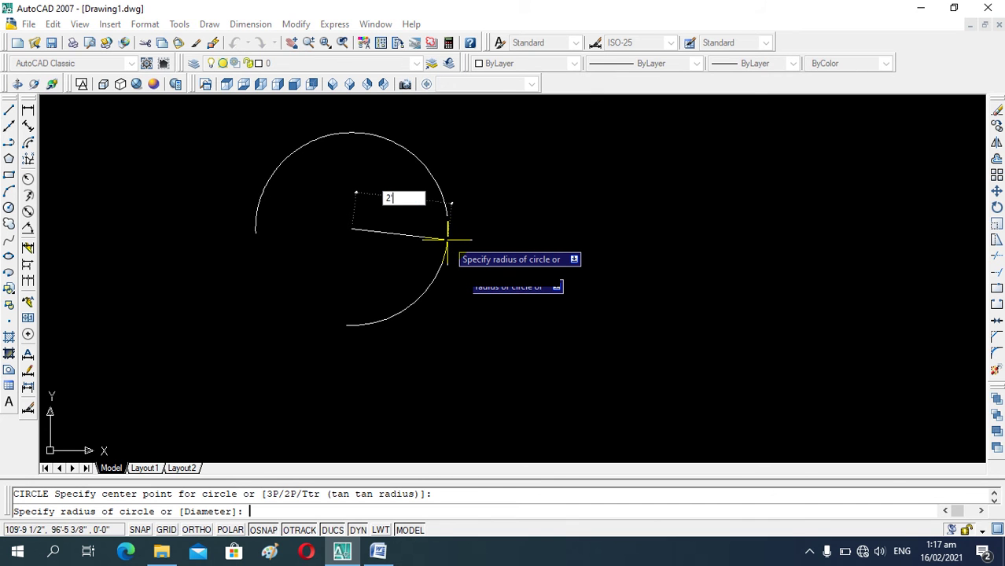
key(Return)
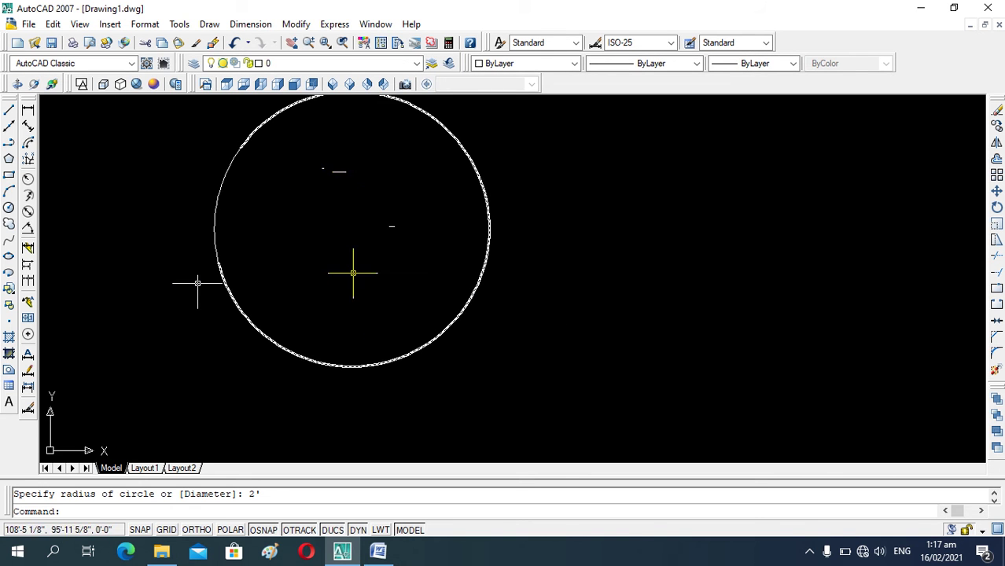
scroll(352, 268, down, 2)
scroll(353, 253, up, 3)
scroll(350, 236, down, 3)
scroll(348, 244, up, 5)
scroll(349, 224, down, 3)
scroll(350, 208, up, 1)
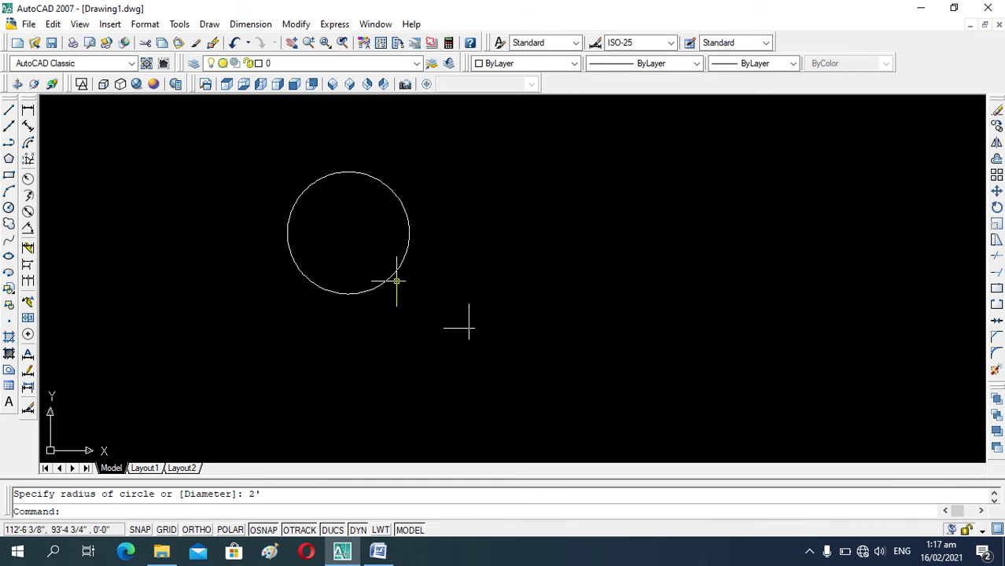
- Draw a 4' radius circle right of the 2' circle, then select the small circle
text(c)
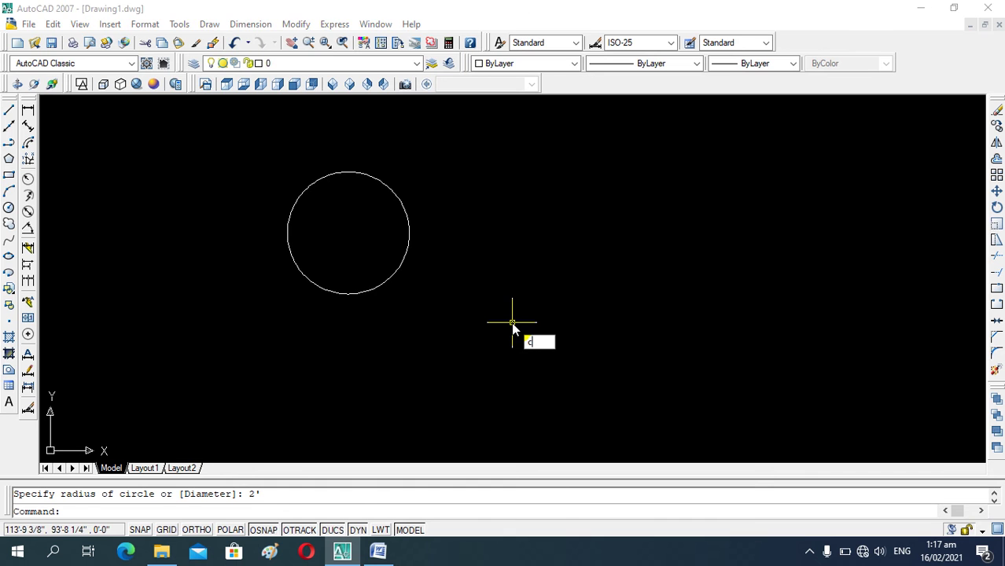
key(Return)
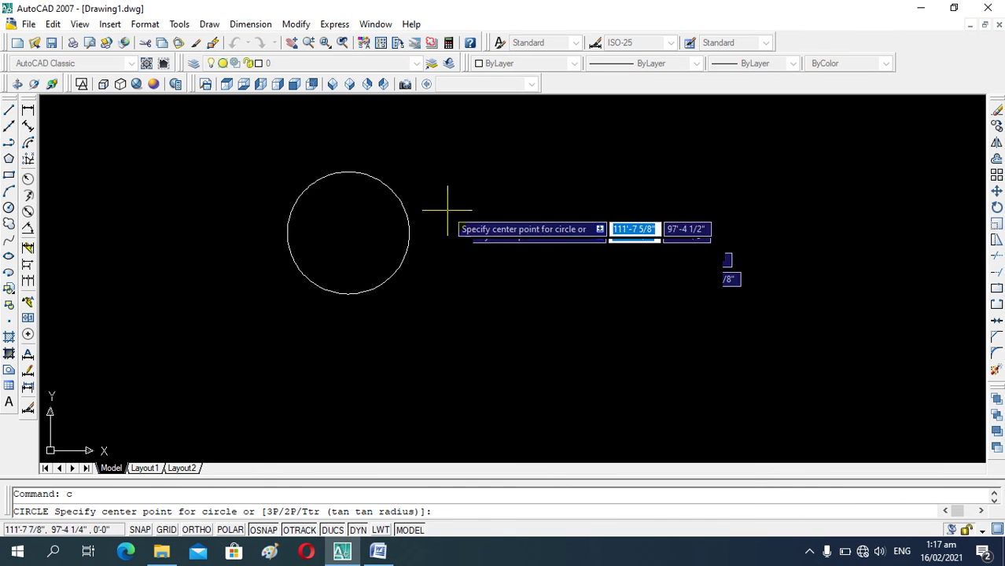
click(471, 233)
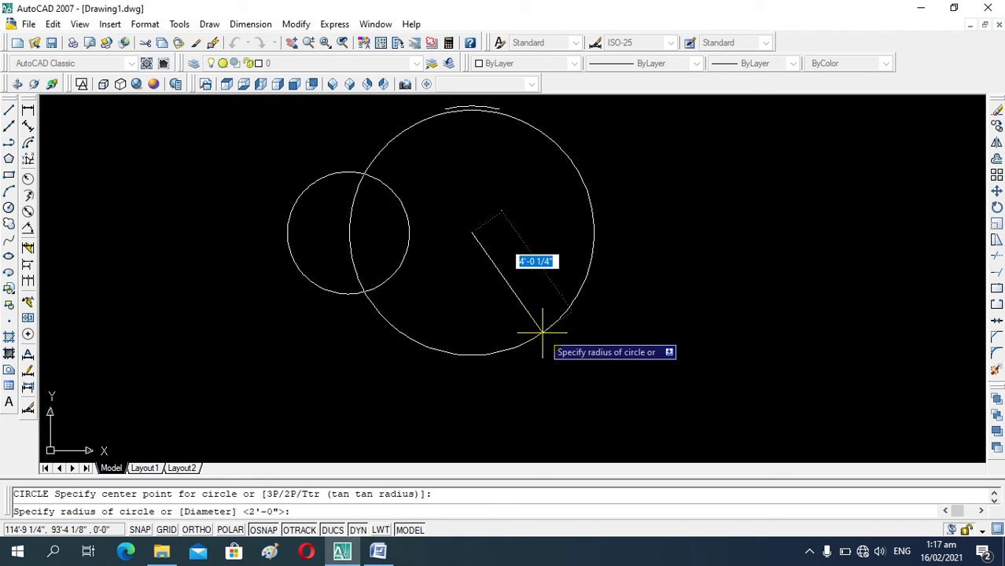
text(4)
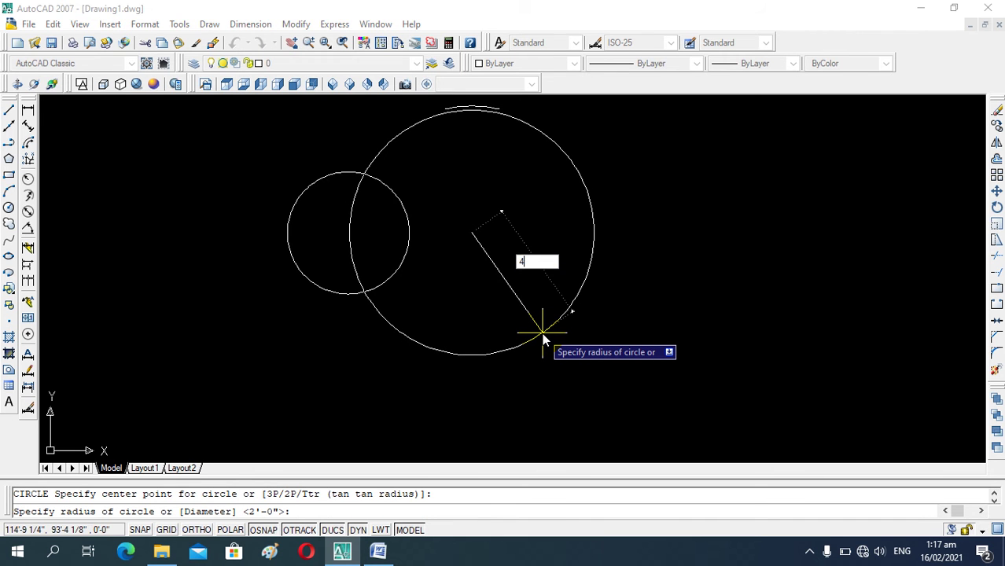
text(')
key(Return)
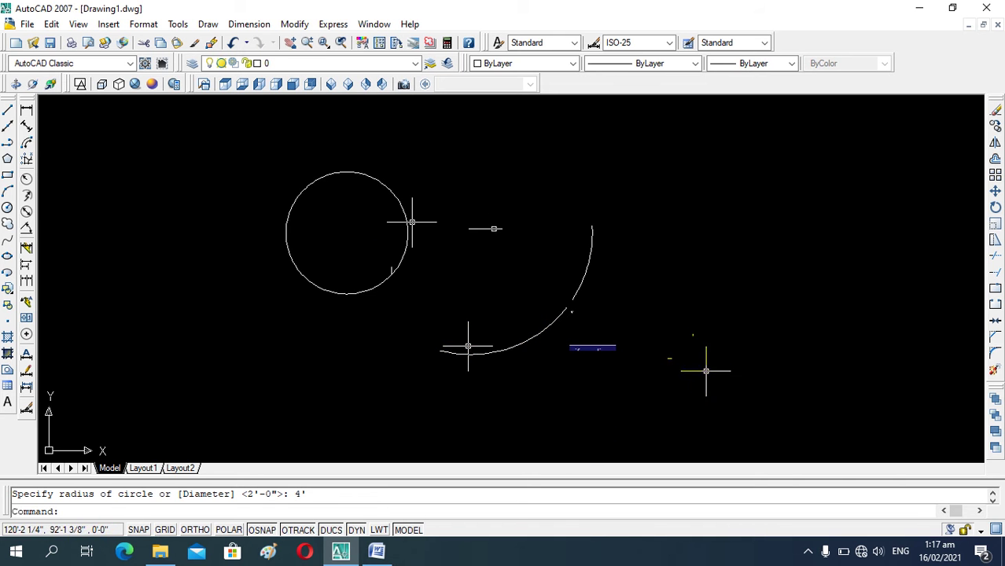
scroll(393, 299, down, 3)
scroll(417, 260, up, 4)
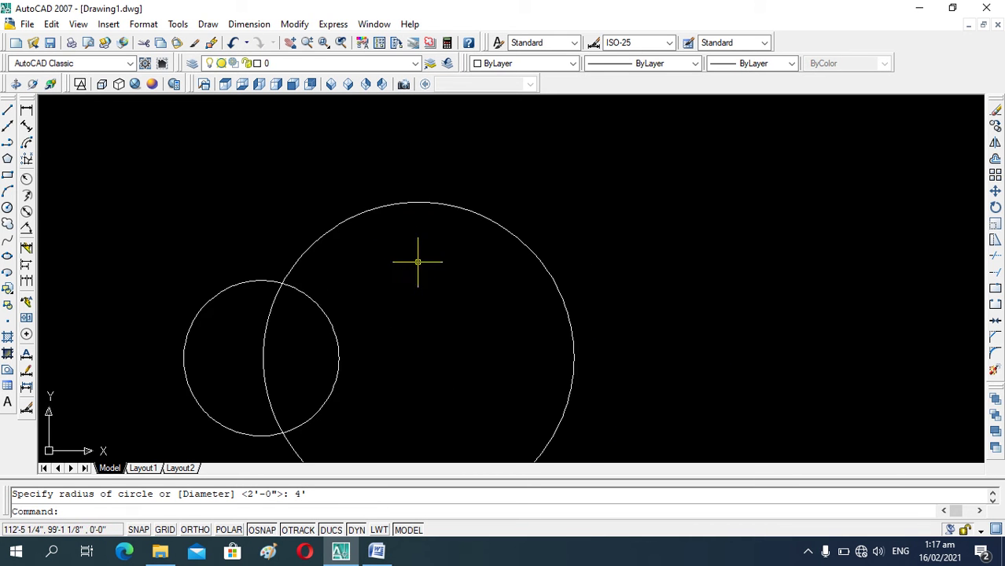
scroll(420, 253, down, 2)
scroll(421, 245, up, 2)
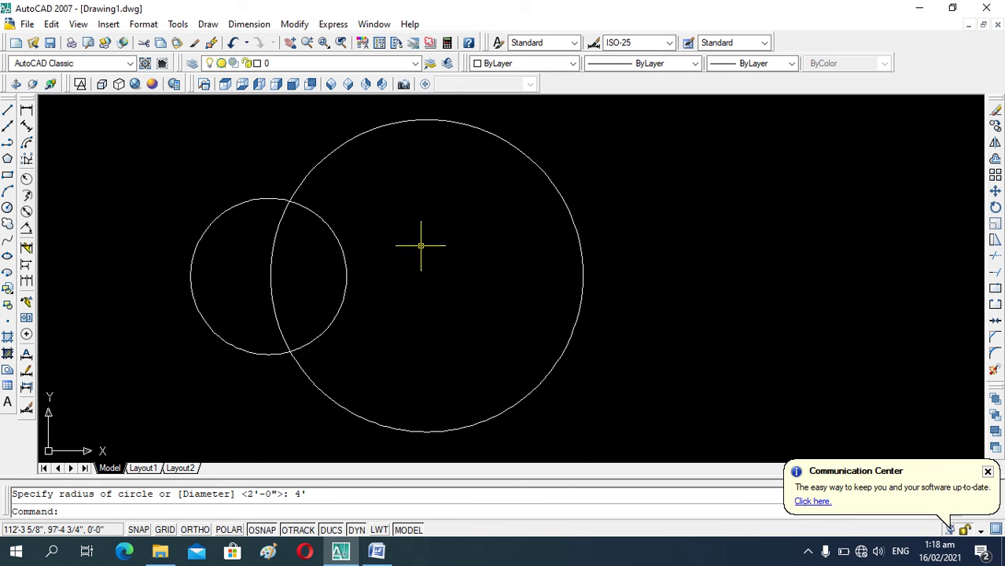
scroll(348, 269, up, 3)
scroll(475, 294, down, 5)
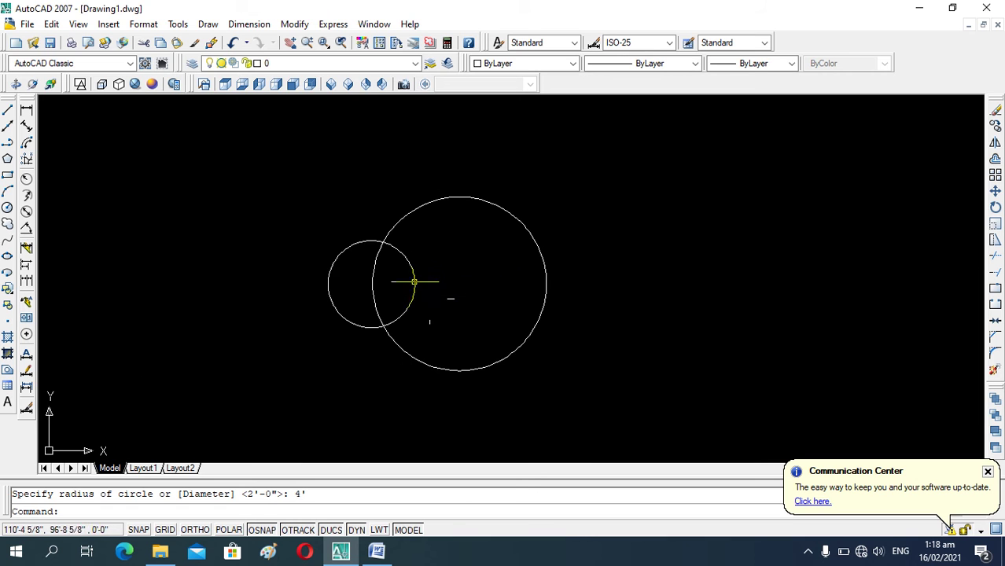
click(413, 278)
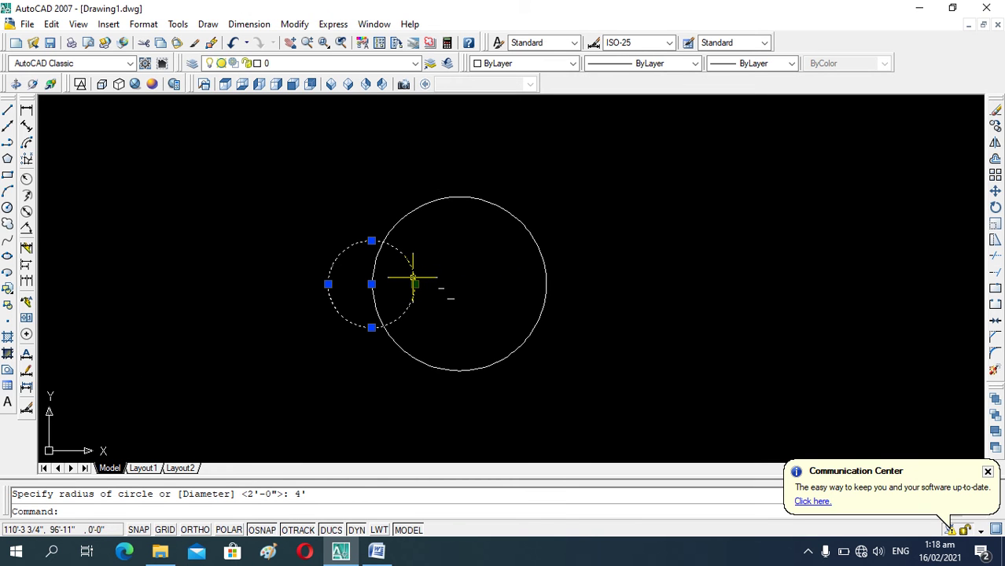
- Erase the 2' circle and start the Rectangle command with REC
text(e)
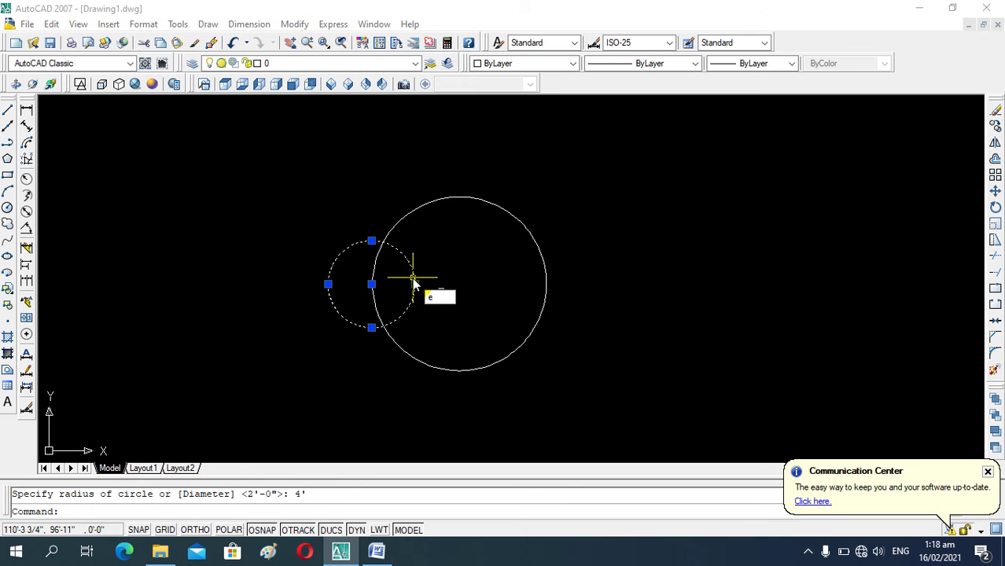
key(Return)
key(Return)
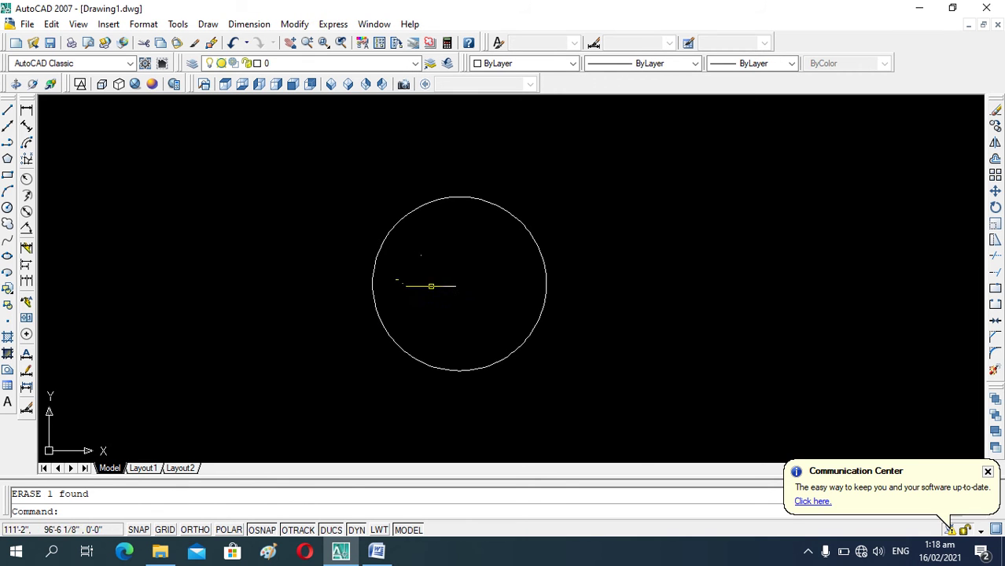
scroll(365, 279, up, 3)
scroll(385, 253, down, 5)
scroll(408, 275, down, 3)
scroll(444, 270, up, 5)
scroll(362, 279, down, 3)
scroll(358, 280, up, 3)
scroll(341, 259, down, 4)
scroll(351, 287, down, 3)
scroll(403, 268, up, 3)
scroll(315, 259, down, 2)
scroll(288, 299, up, 3)
scroll(378, 228, up, 2)
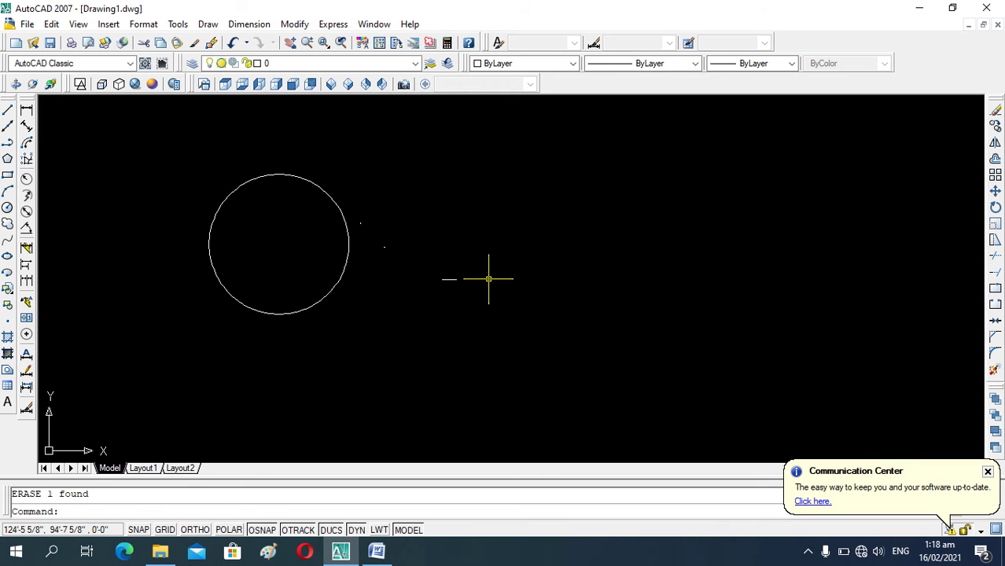
text(rec)
key(Return)
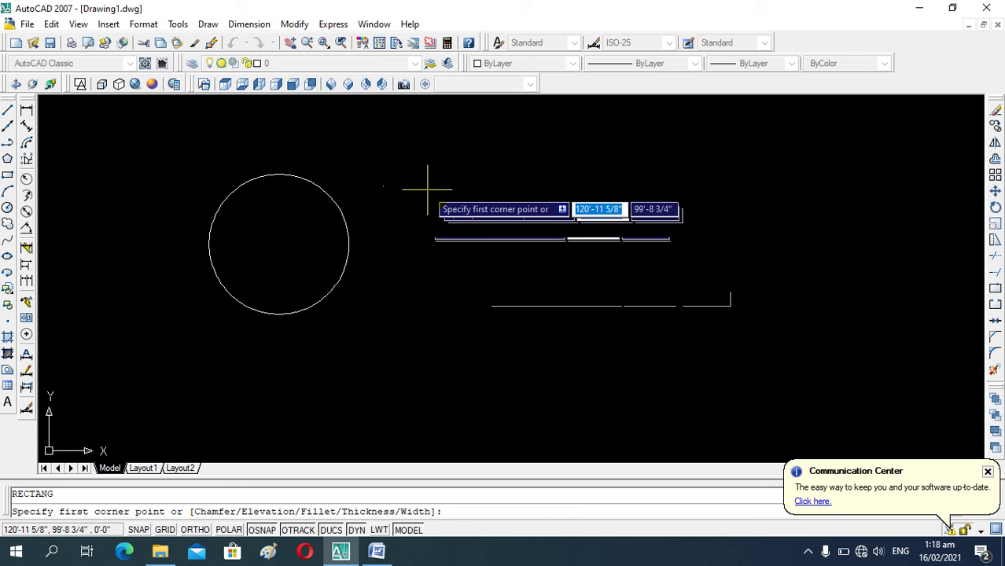
- Draw a large rectangle to the right of the circle by picking two corners
click(426, 189)
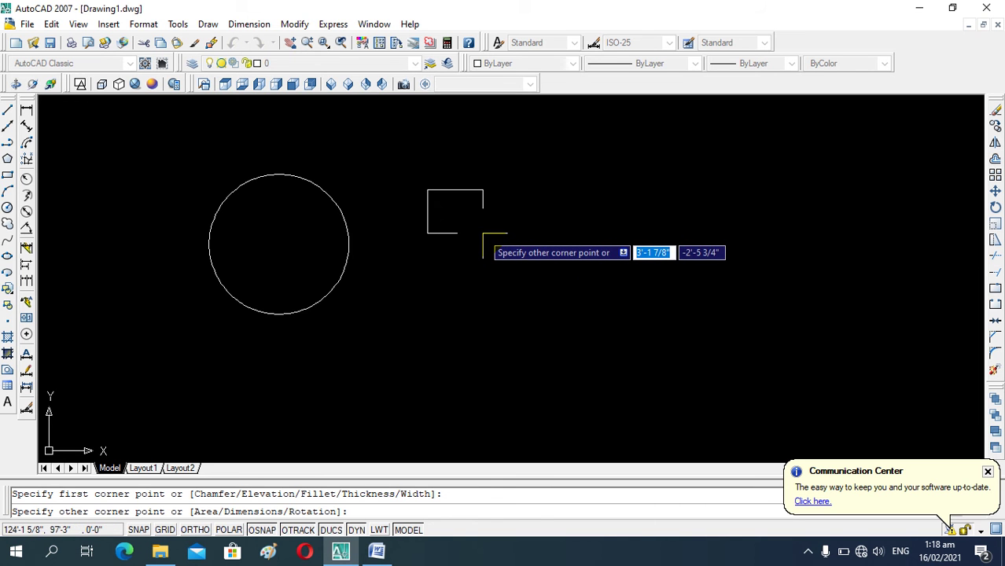
click(640, 301)
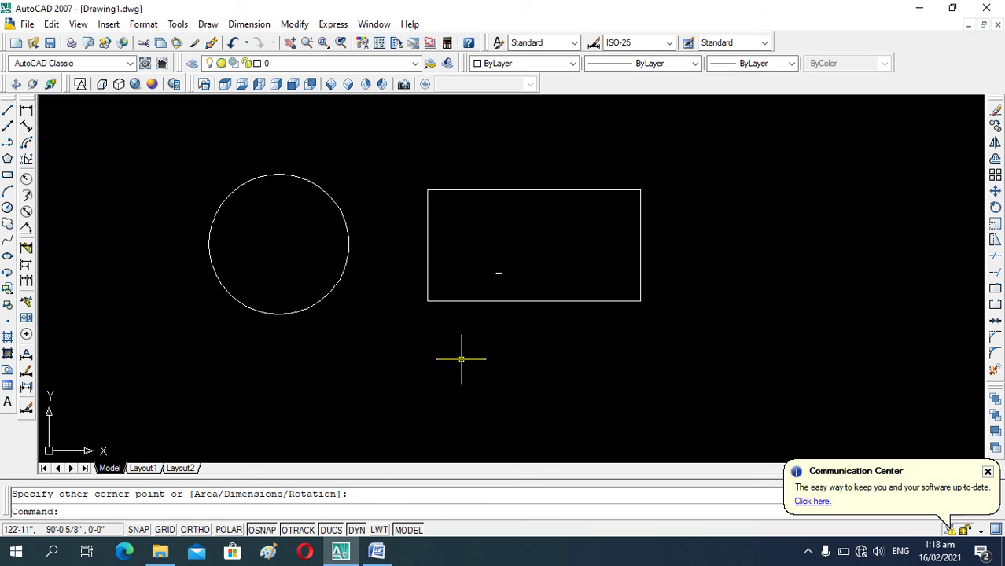
scroll(325, 297, down, 2)
scroll(366, 321, down, 4)
scroll(365, 321, up, 3)
scroll(355, 329, up, 2)
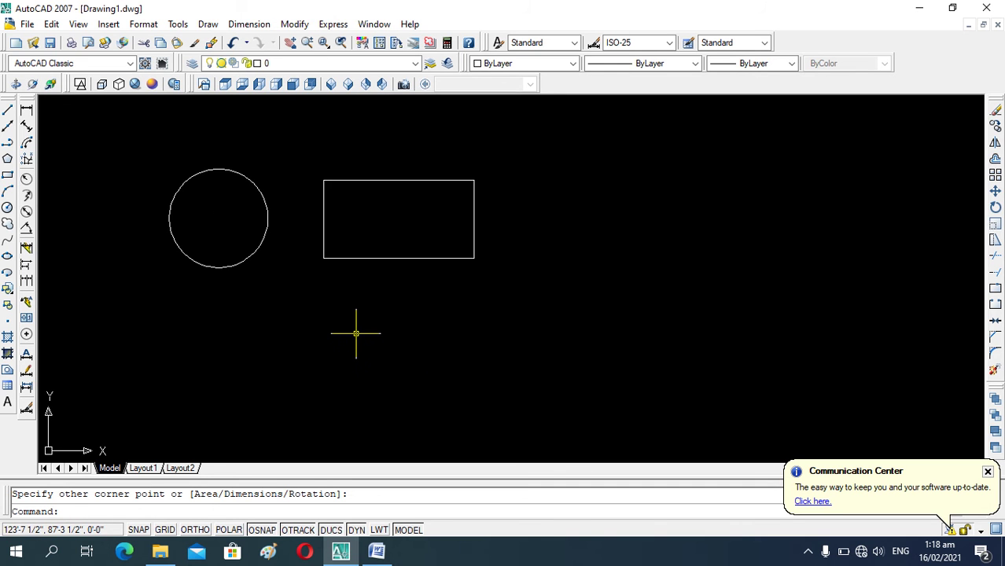
- Draw a 6' by 3' rectangle below the first using the Dimensions option
text(rec)
key(Return)
click(334, 301)
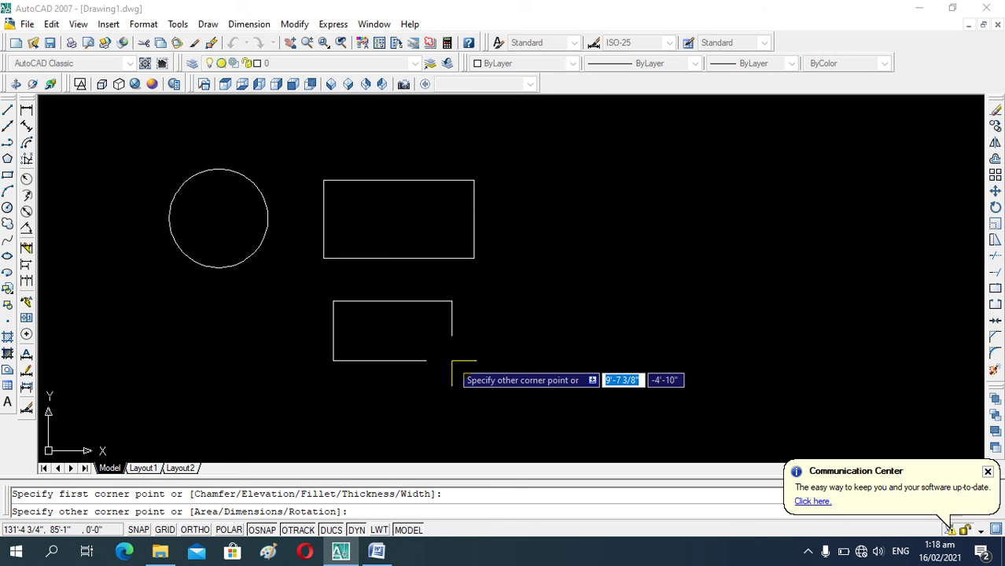
text(d)
key(Return)
text(6')
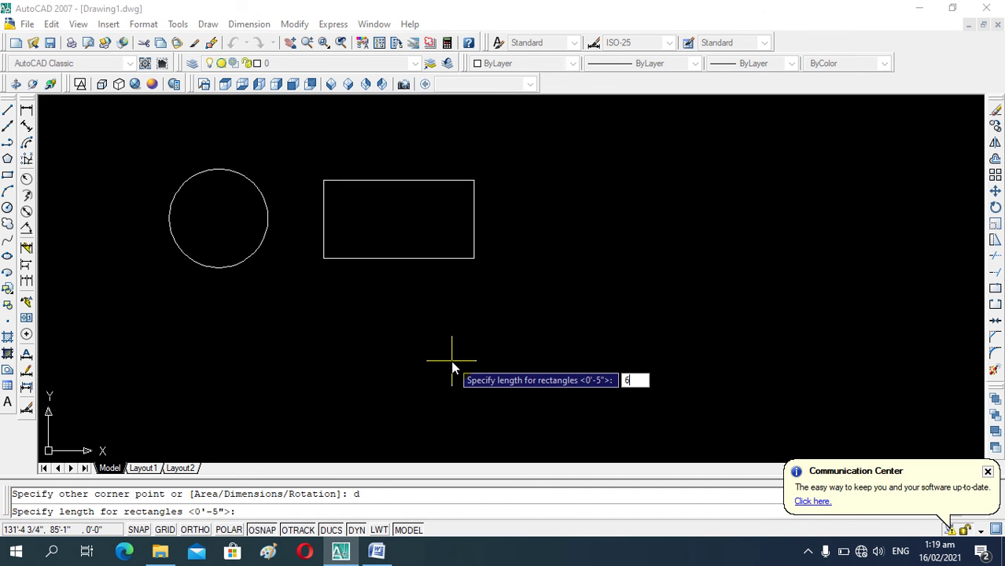
key(Return)
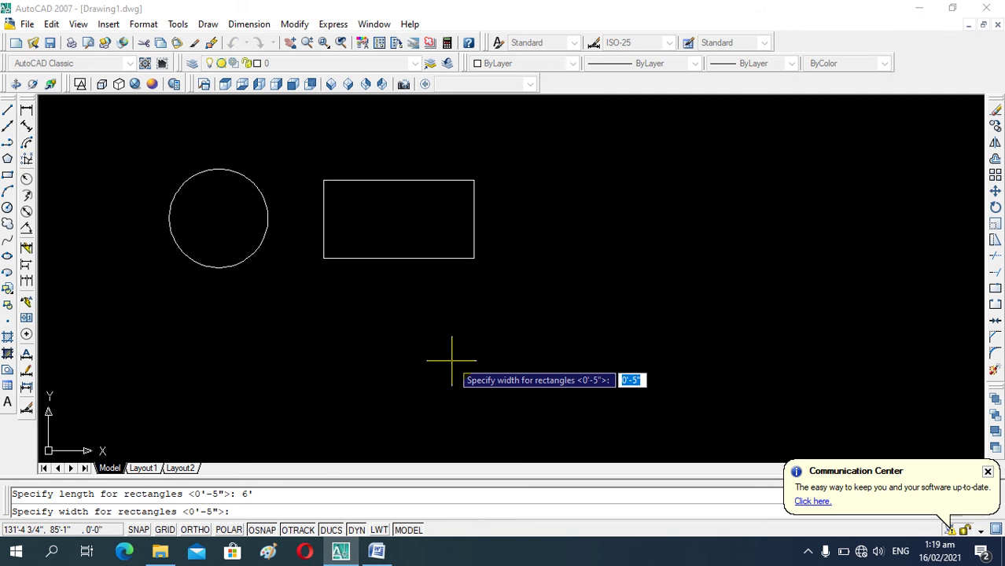
text(3)
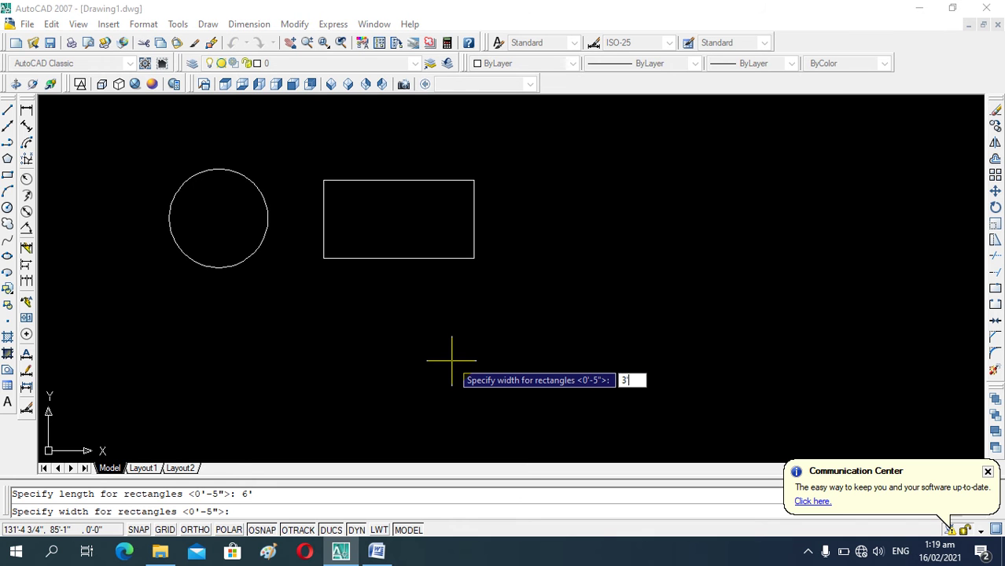
key(Return)
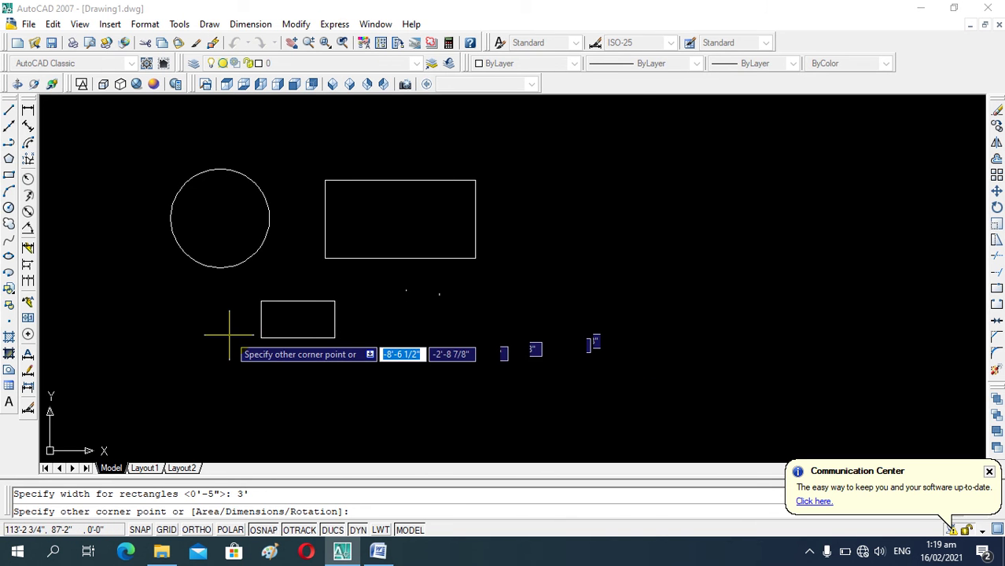
click(462, 326)
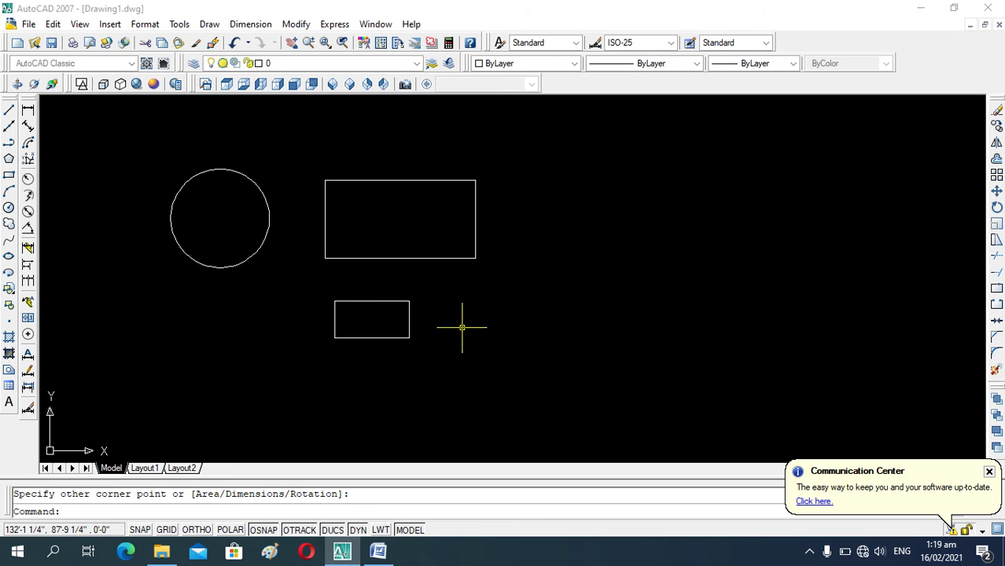
scroll(327, 304, up, 3)
scroll(357, 253, down, 2)
scroll(366, 266, up, 1)
scroll(366, 266, down, 2)
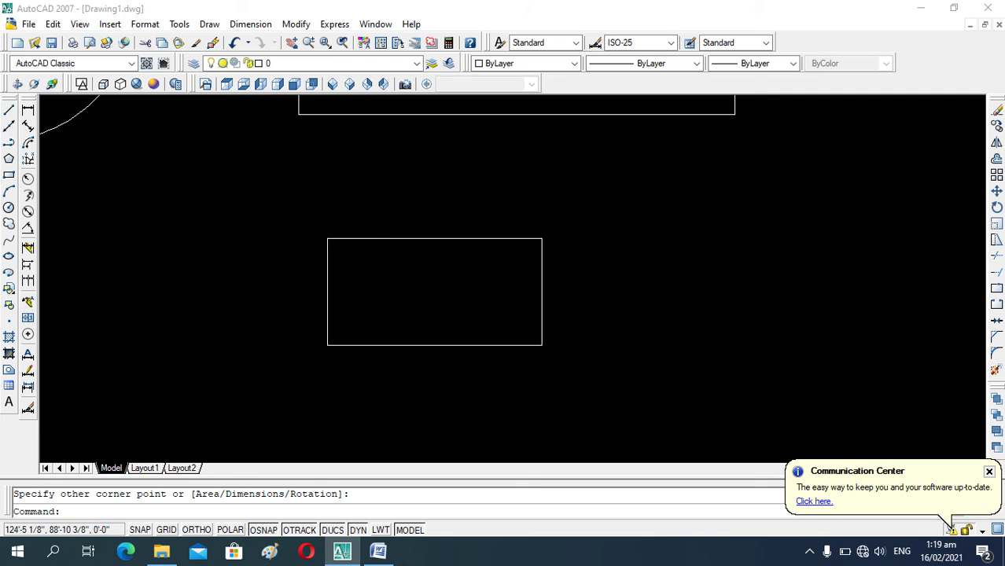
scroll(423, 301, up, 2)
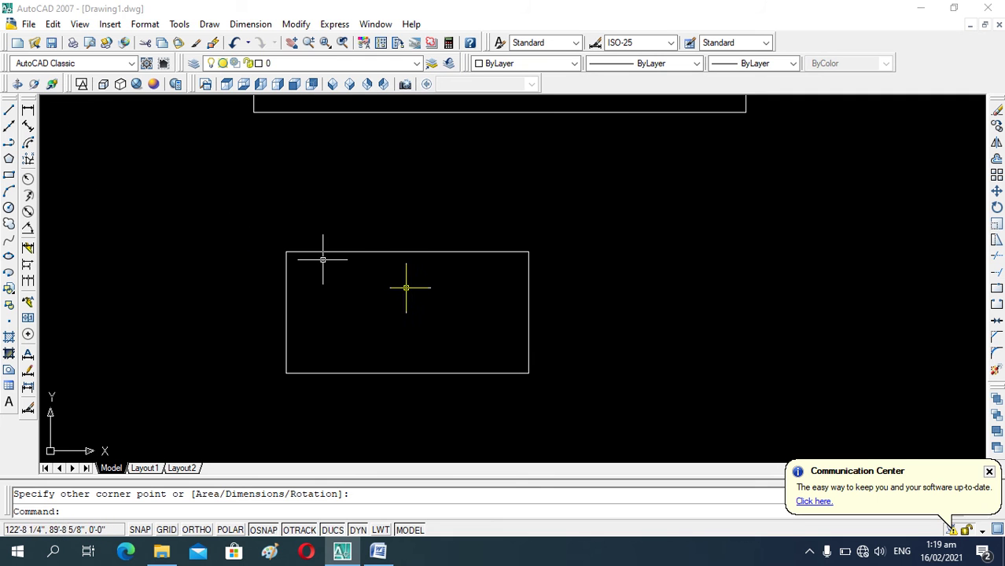
scroll(377, 252, down, 1)
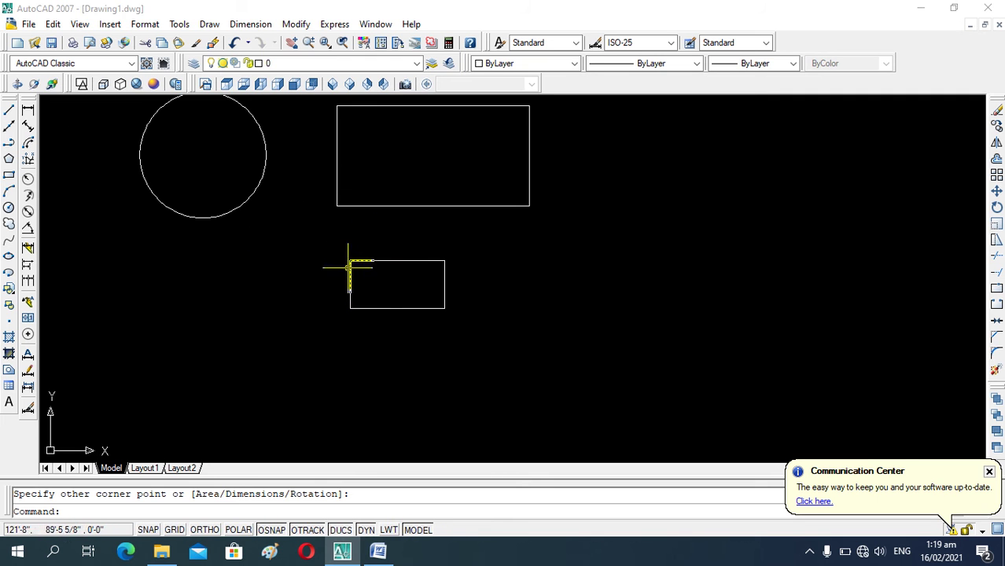
scroll(351, 268, down, 2)
scroll(409, 261, up, 2)
scroll(356, 263, down, 2)
scroll(356, 263, up, 3)
scroll(356, 262, down, 2)
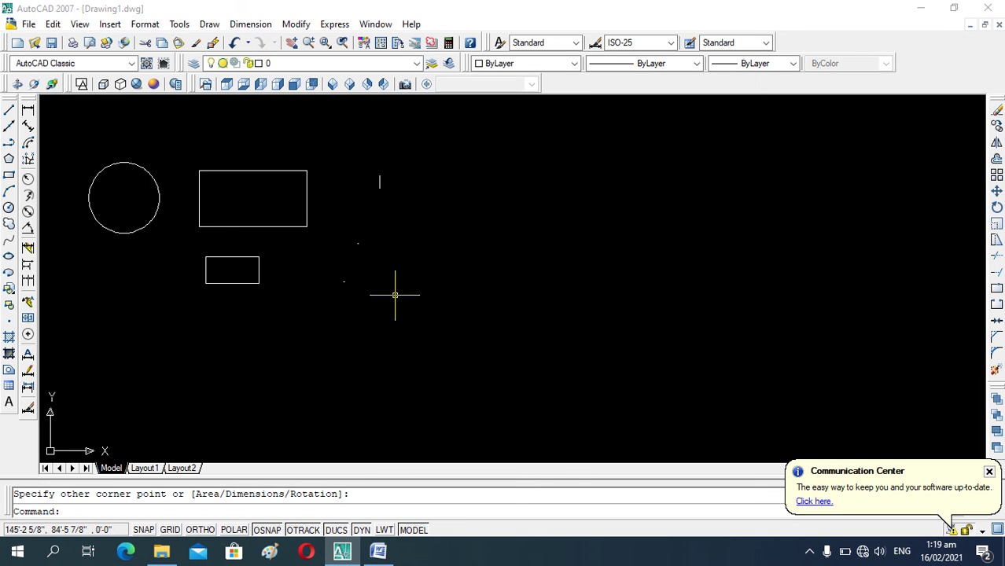
- Draw a five-sided polygon inscribed in a circle to the right of the existing shapes
text(polygon)
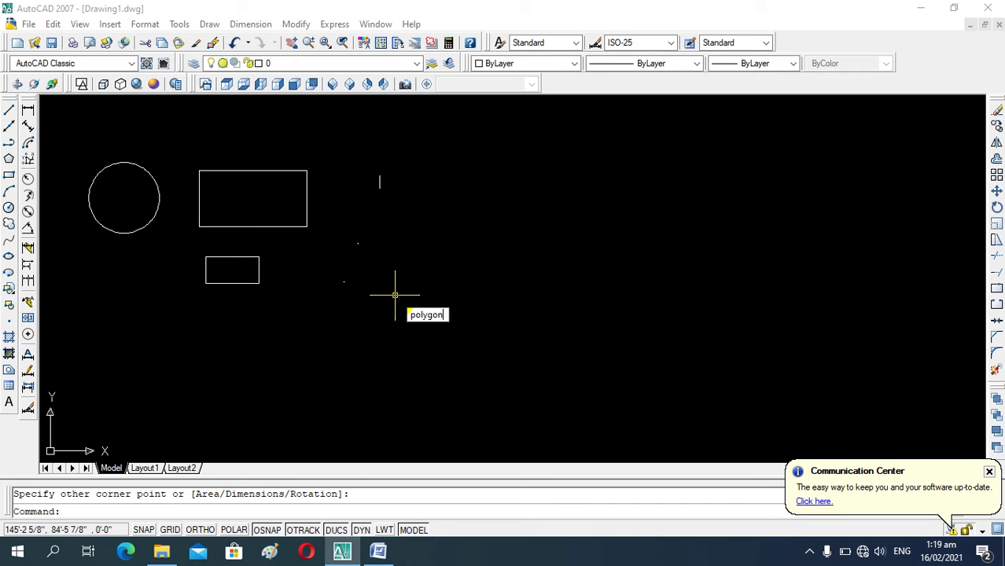
key(Return)
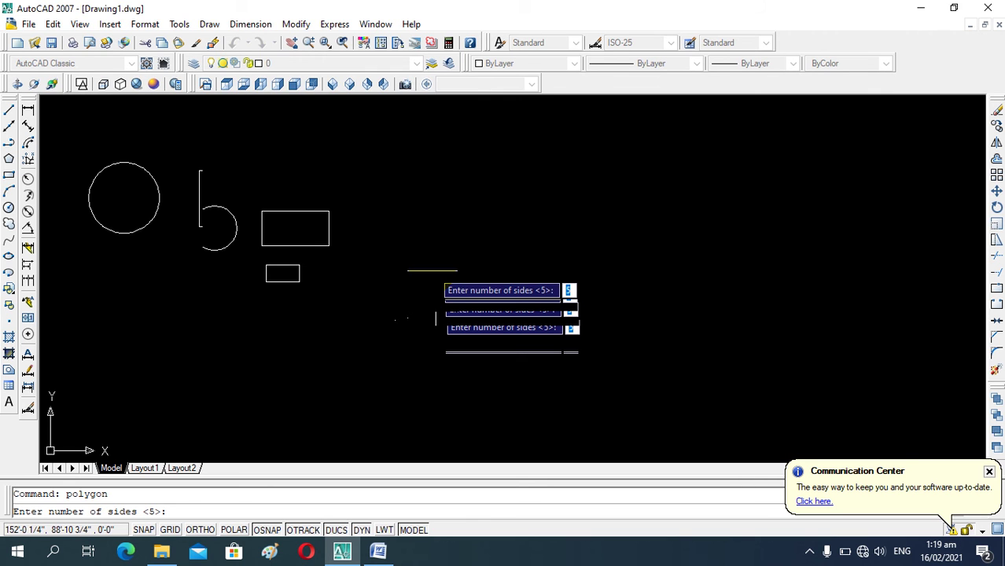
key(Return)
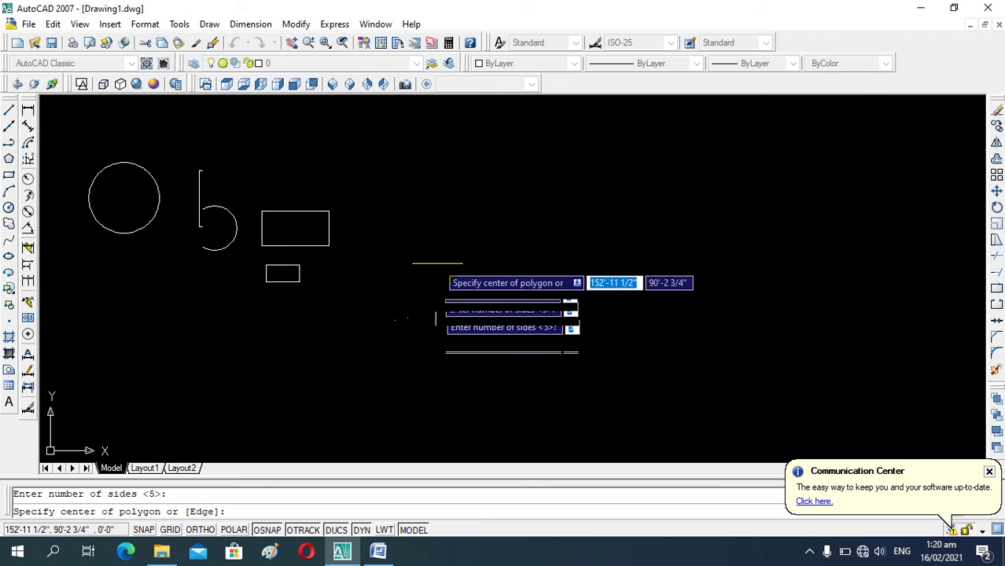
click(447, 202)
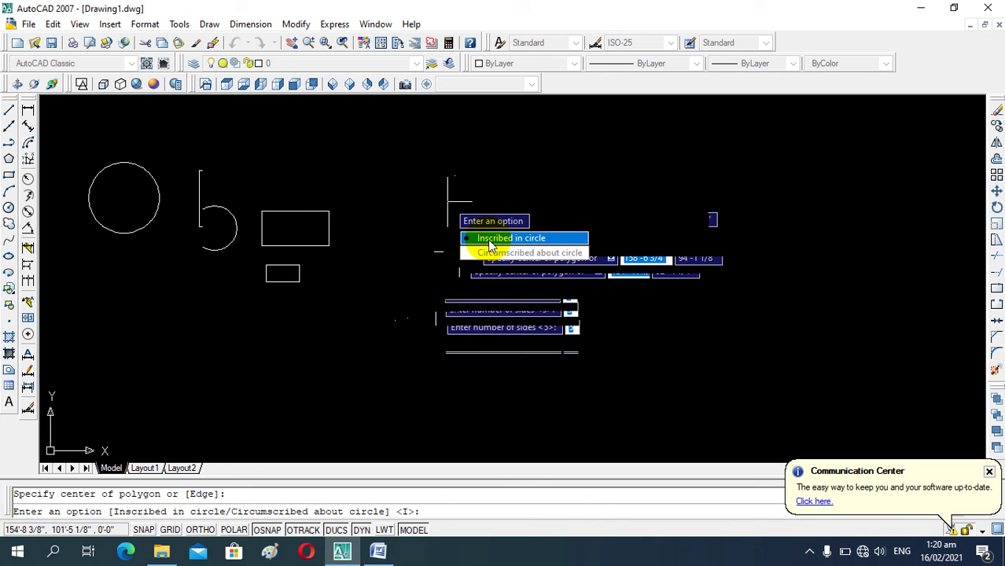
click(489, 240)
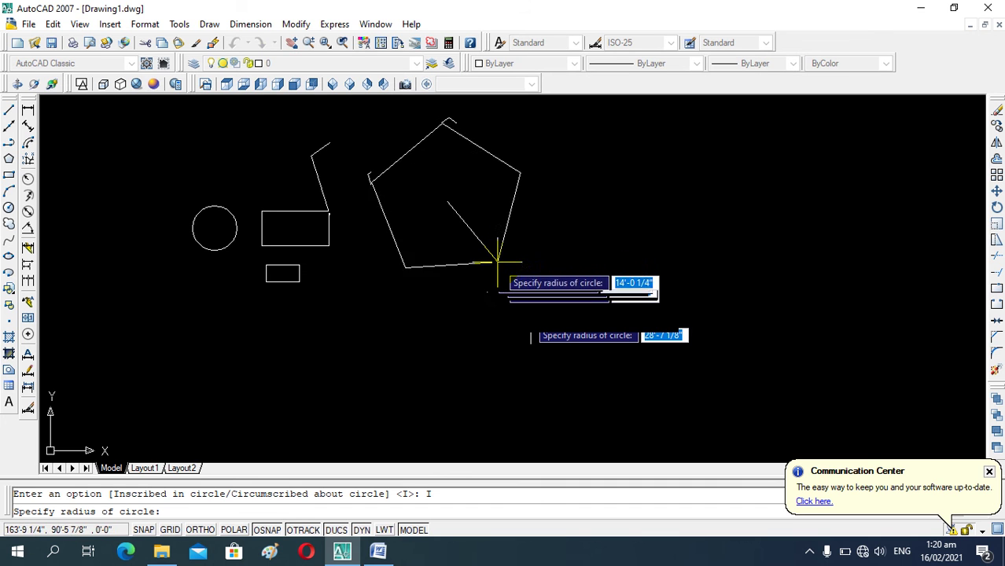
click(502, 272)
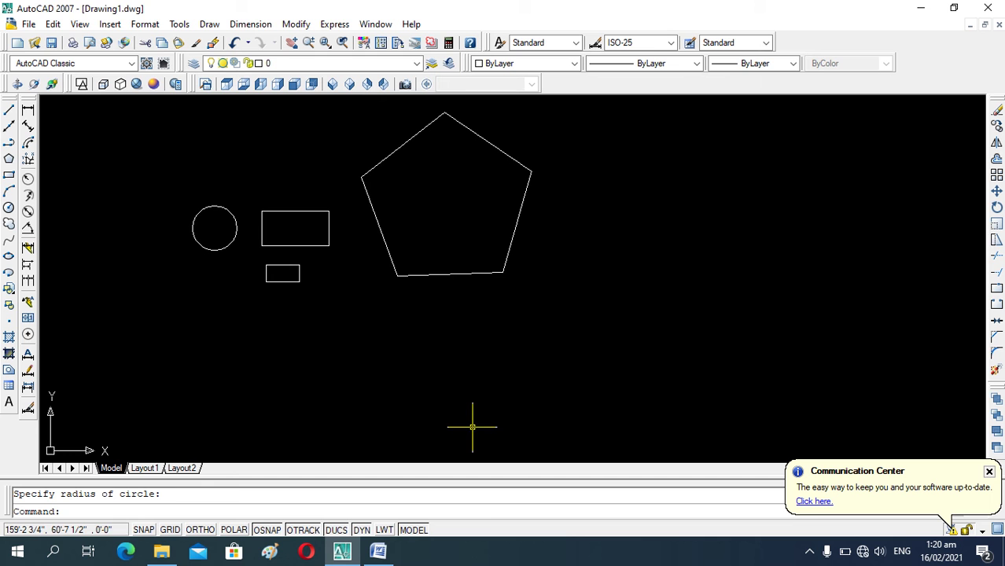
scroll(352, 341, down, 2)
scroll(503, 269, up, 1)
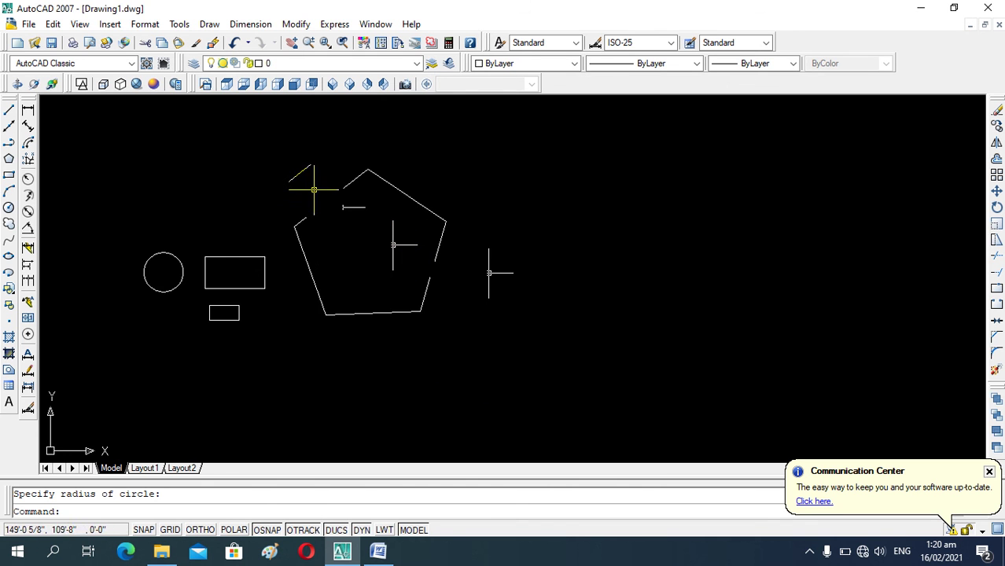
scroll(321, 197, down, 1)
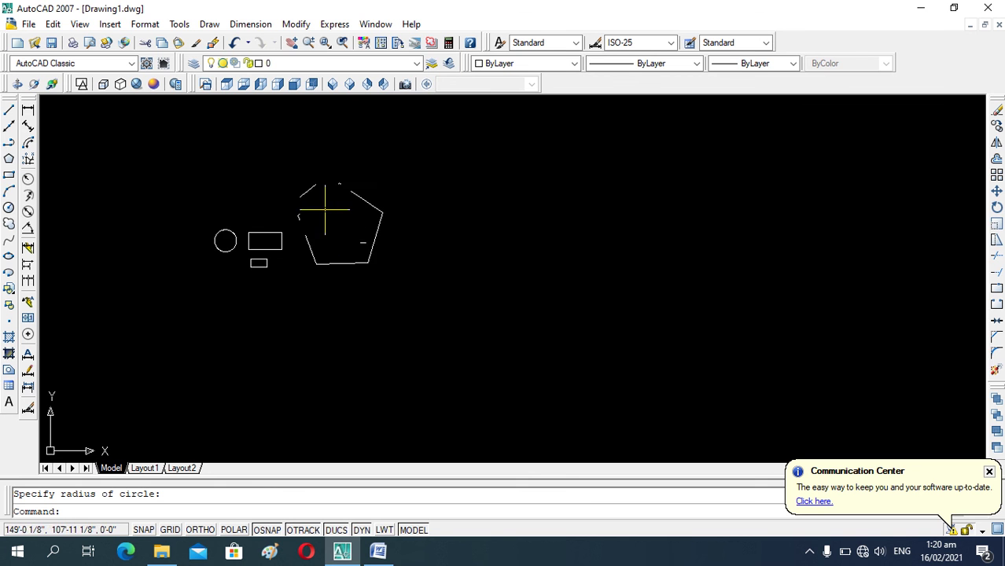
scroll(324, 211, up, 1)
scroll(328, 233, down, 1)
scroll(387, 268, up, 1)
scroll(322, 296, up, 1)
scroll(329, 296, up, 1)
scroll(346, 297, down, 1)
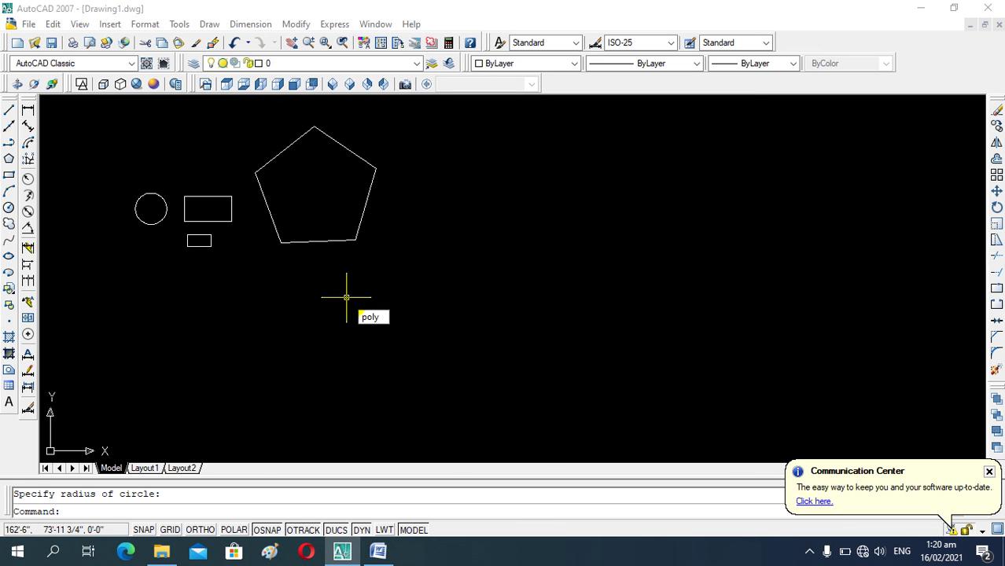
- Draw a six-sided polygon inscribed in a circle below and right of the pentagon
text(n)
key(Return)
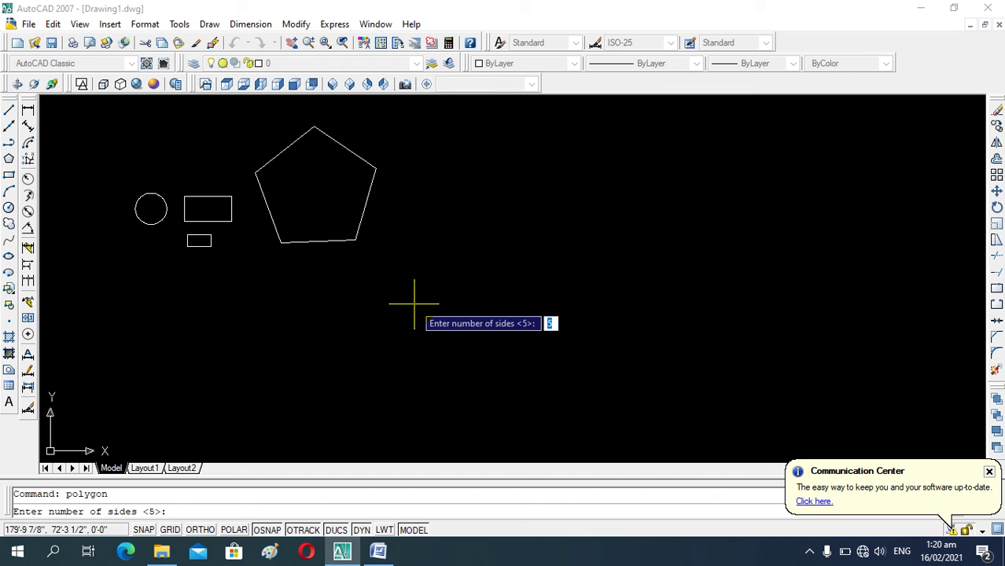
text(6)
key(Return)
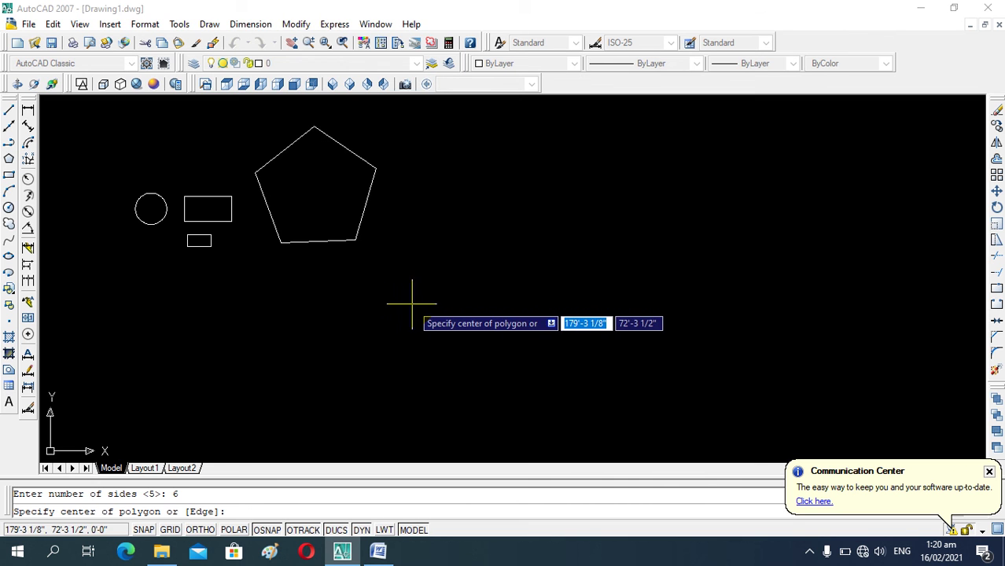
click(422, 299)
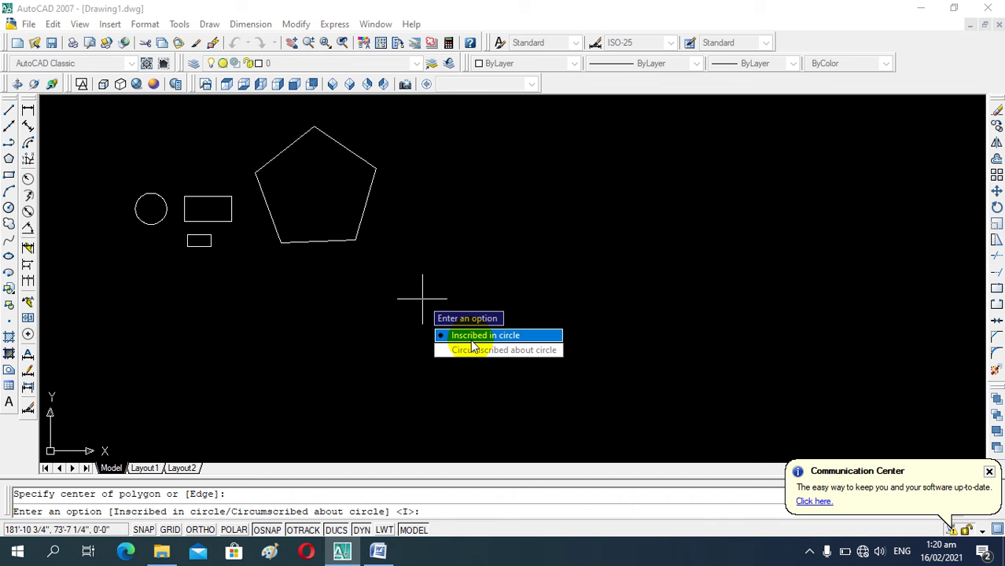
click(473, 338)
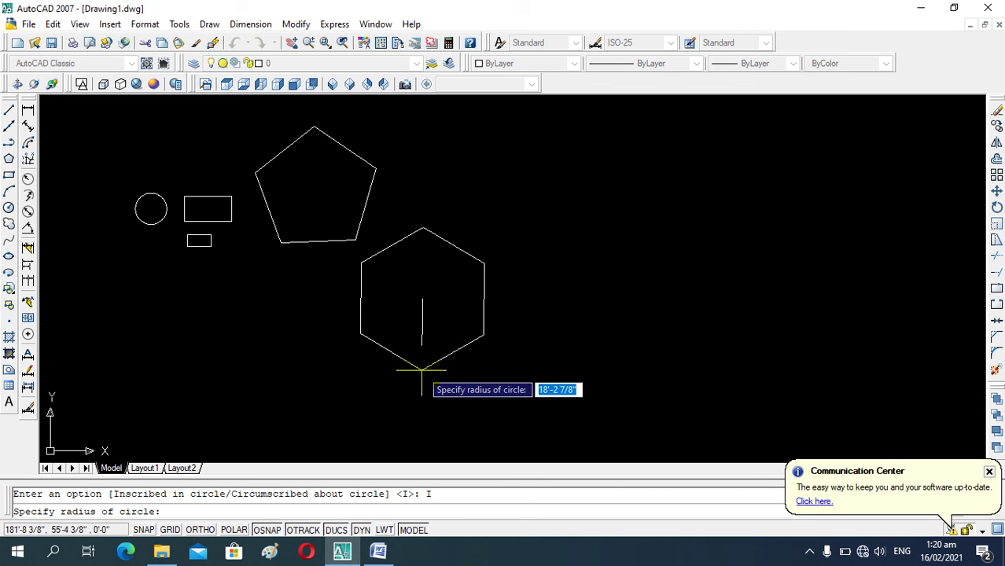
click(422, 370)
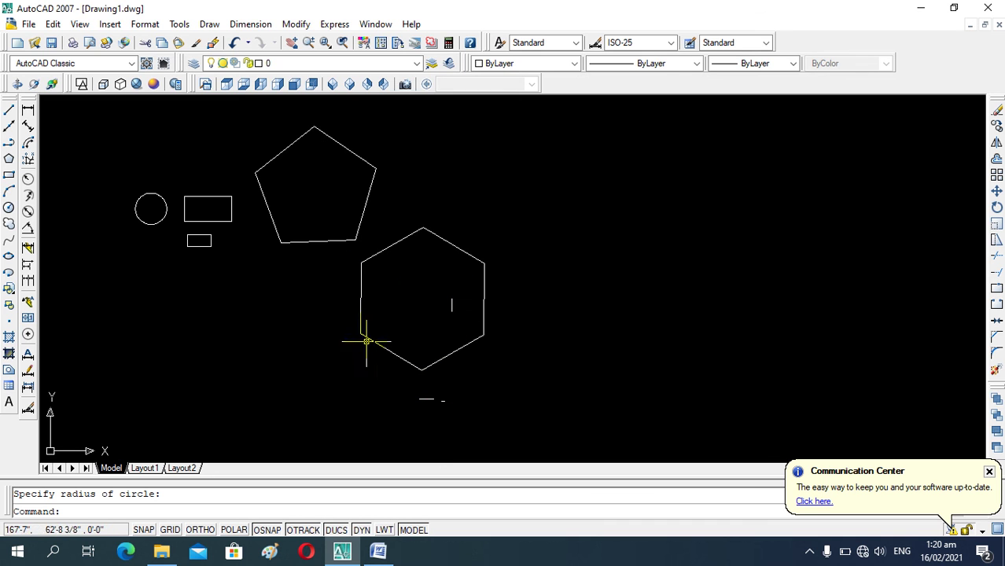
scroll(440, 304, down, 2)
scroll(358, 340, up, 1)
scroll(336, 316, up, 2)
scroll(348, 316, down, 3)
scroll(348, 280, up, 2)
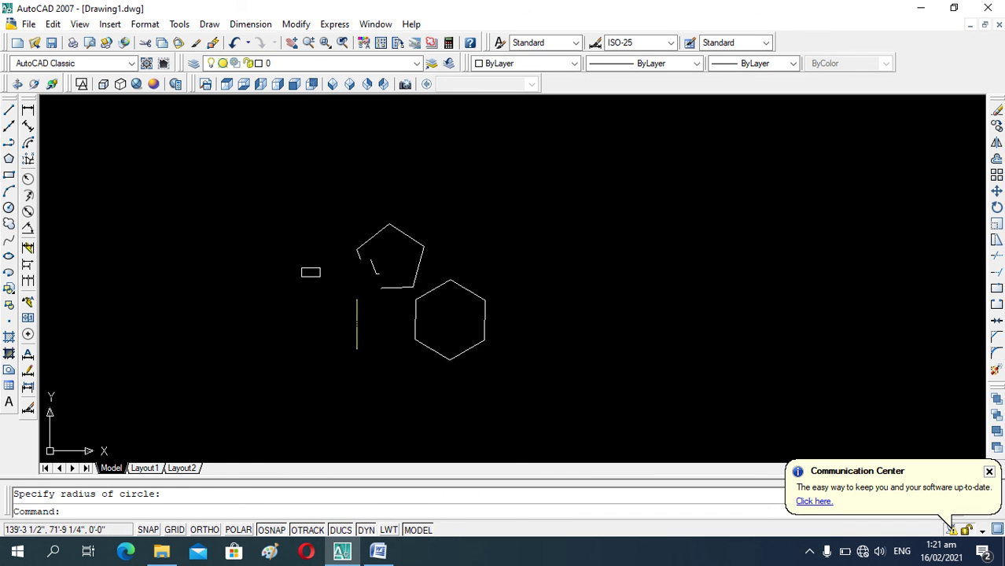
scroll(356, 323, up, 2)
text(polygon)
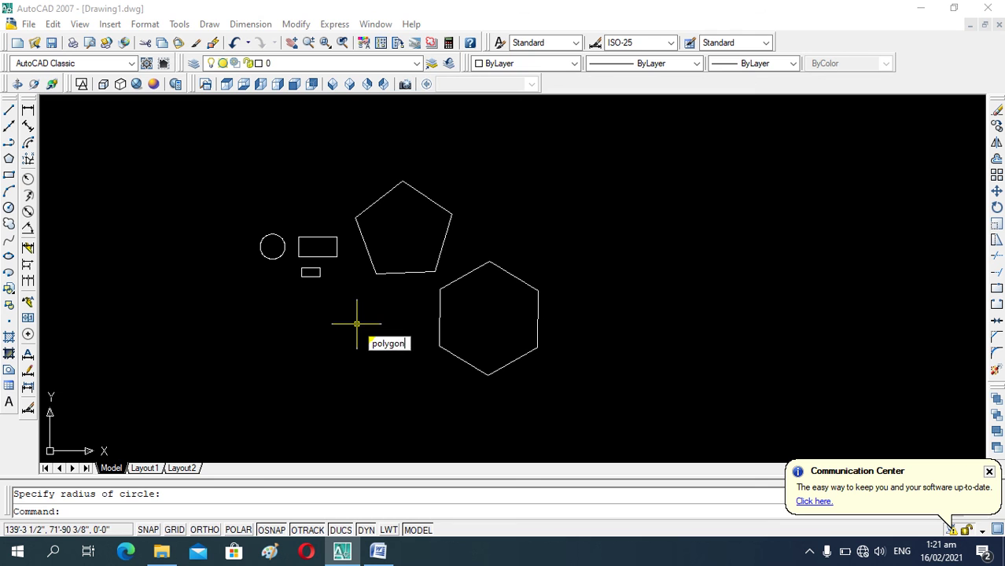
- Draw a seven-sided polygon circumscribed about a circle, below the rectangles and left of the hexagon
key(Return)
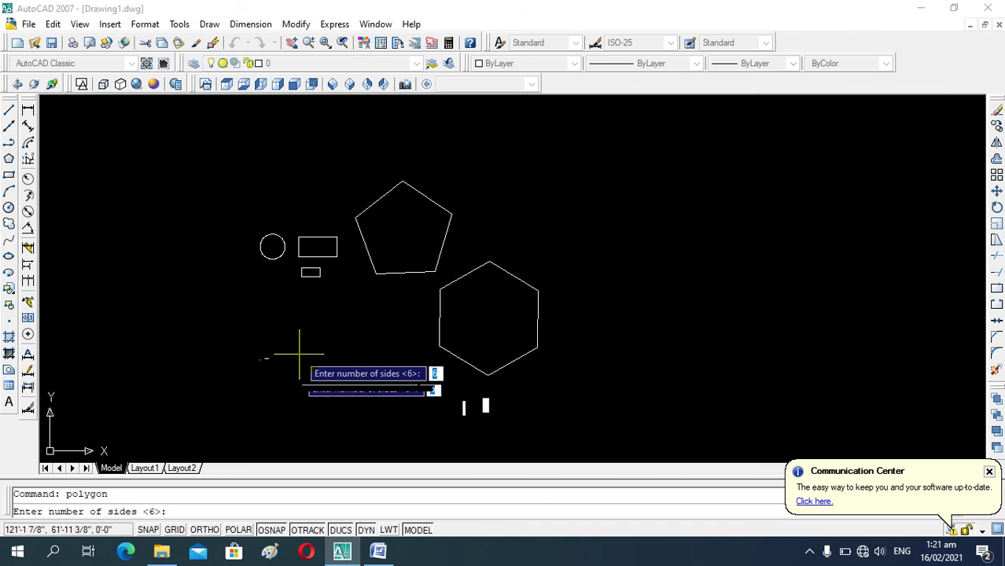
text(7)
key(Return)
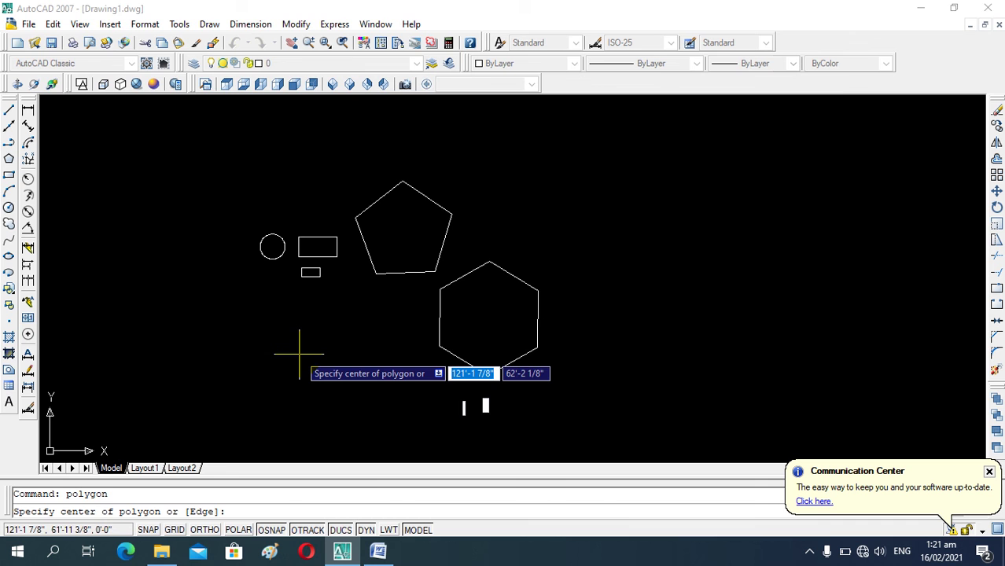
click(297, 347)
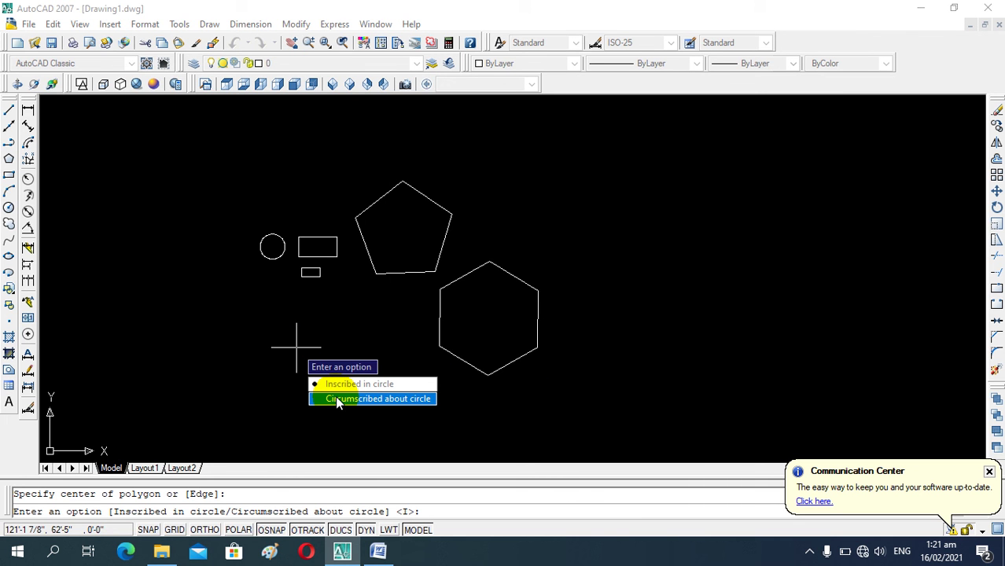
click(337, 399)
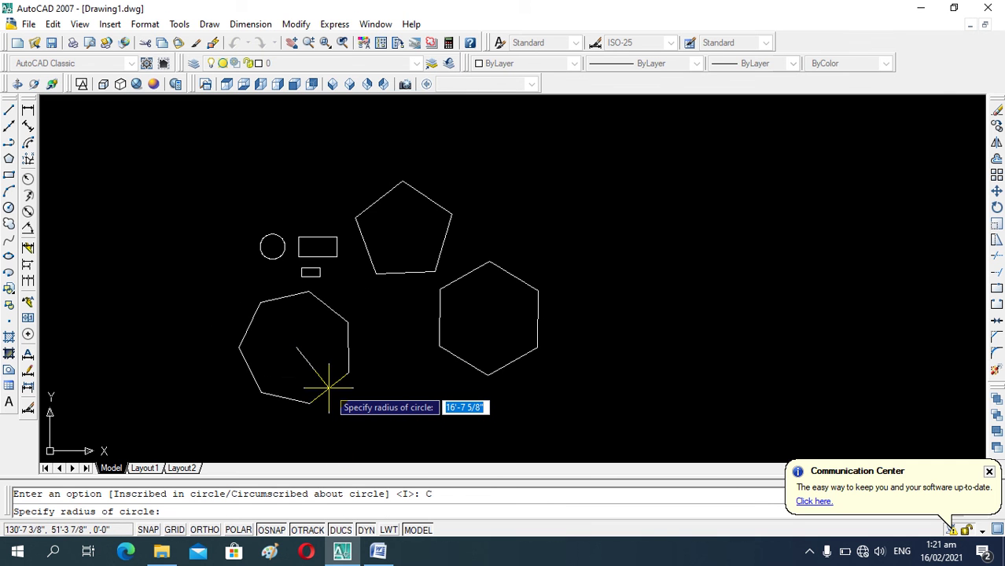
click(299, 397)
scroll(307, 387, up, 5)
scroll(337, 302, down, 4)
scroll(385, 308, down, 1)
scroll(375, 266, up, 2)
scroll(375, 265, up, 3)
scroll(348, 292, down, 4)
scroll(352, 247, up, 3)
scroll(349, 239, down, 3)
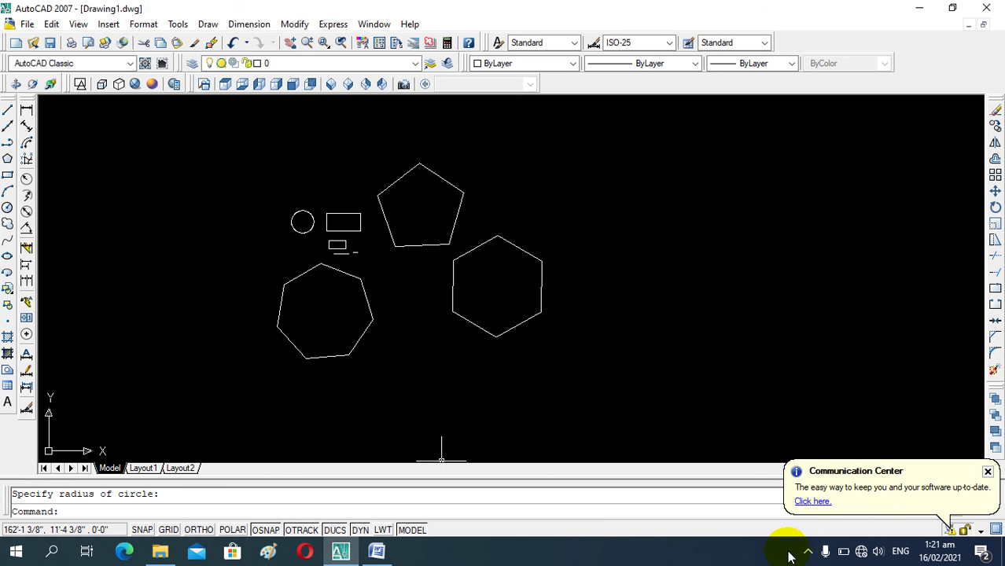
- Close the microphone settings and launch Camtasia Studio from the hidden tray icons
click(824, 553)
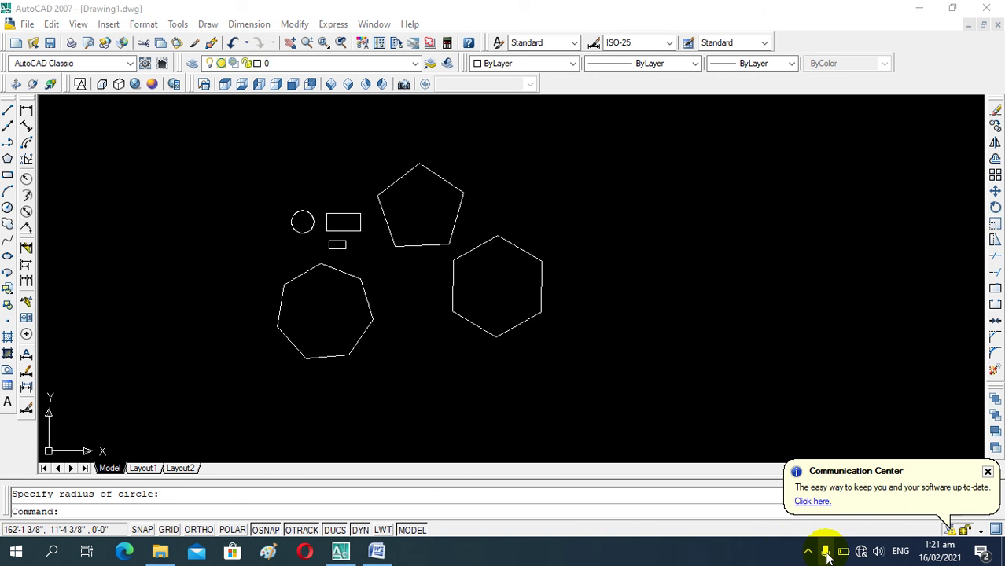
click(812, 552)
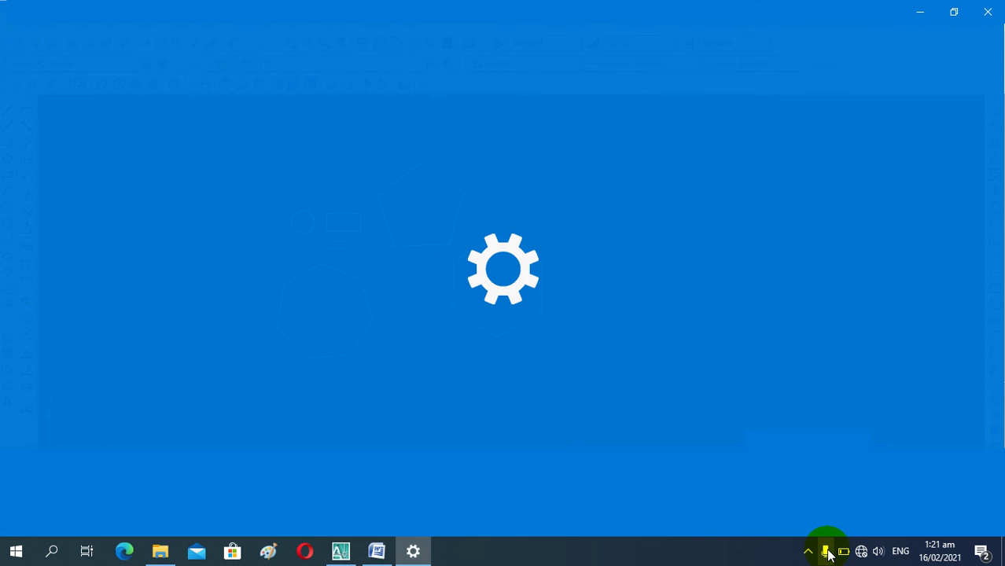
click(814, 552)
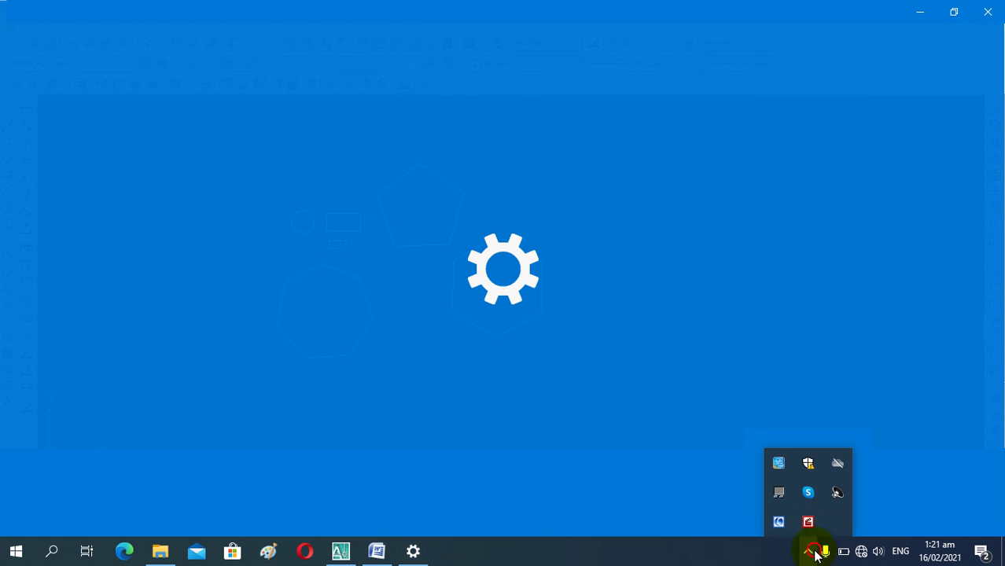
click(778, 524)
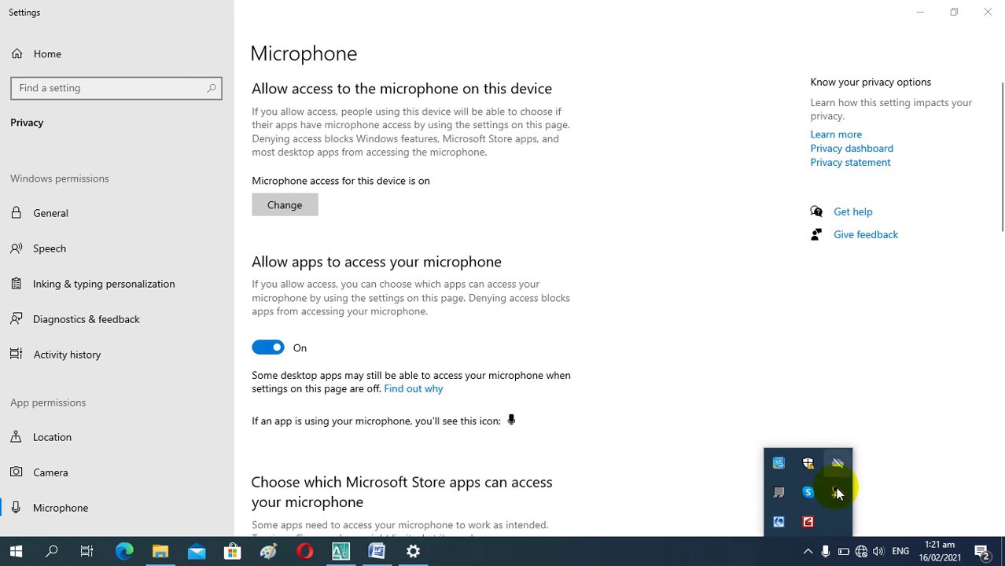
click(987, 11)
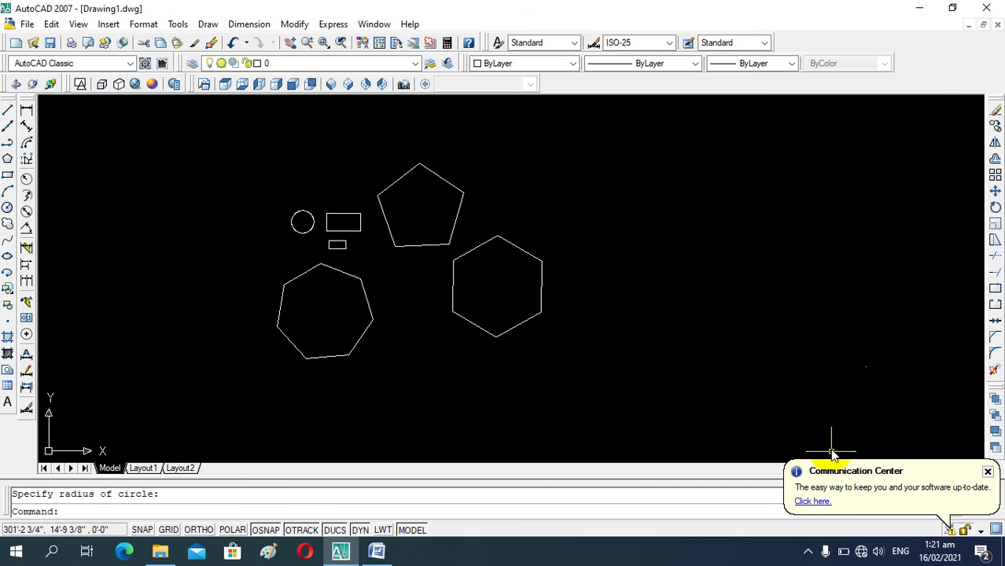
click(808, 550)
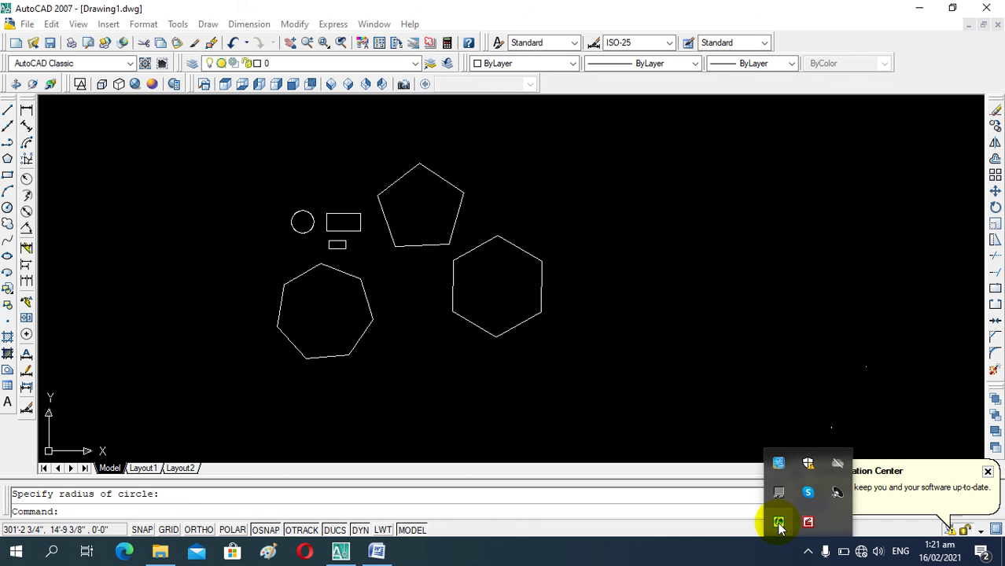
click(779, 523)
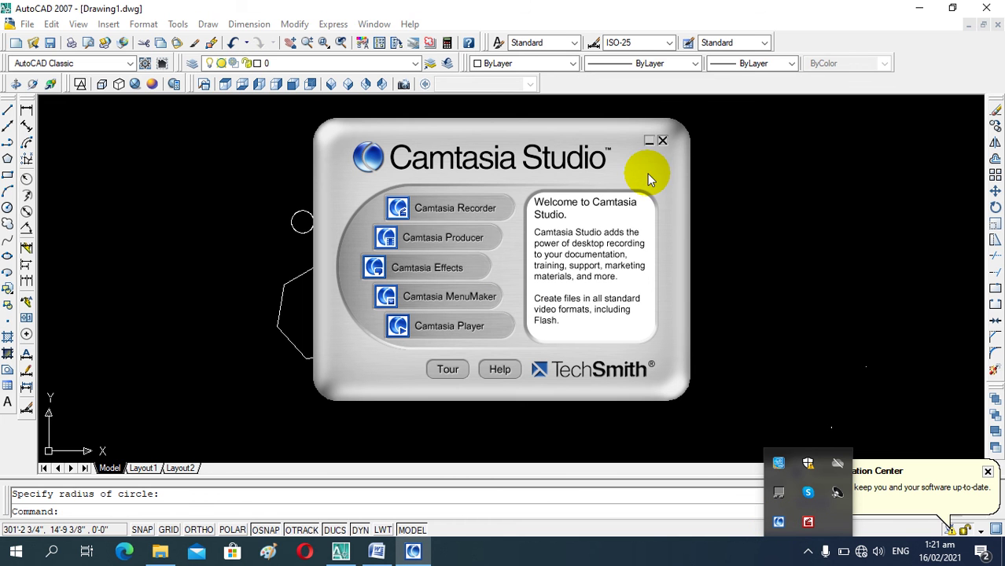